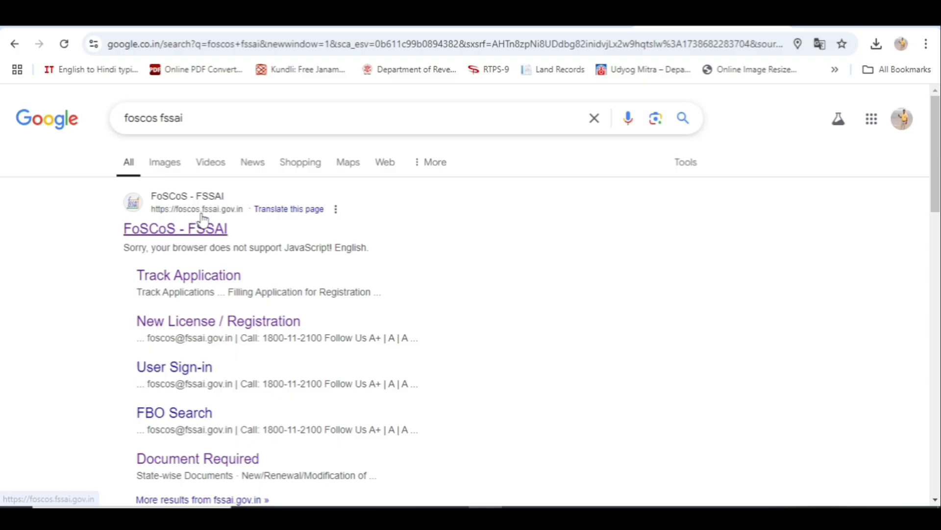
# - Open the FoSCoS - FSSAI search result in a new browser tab
pyautogui.rightClick(180, 230)
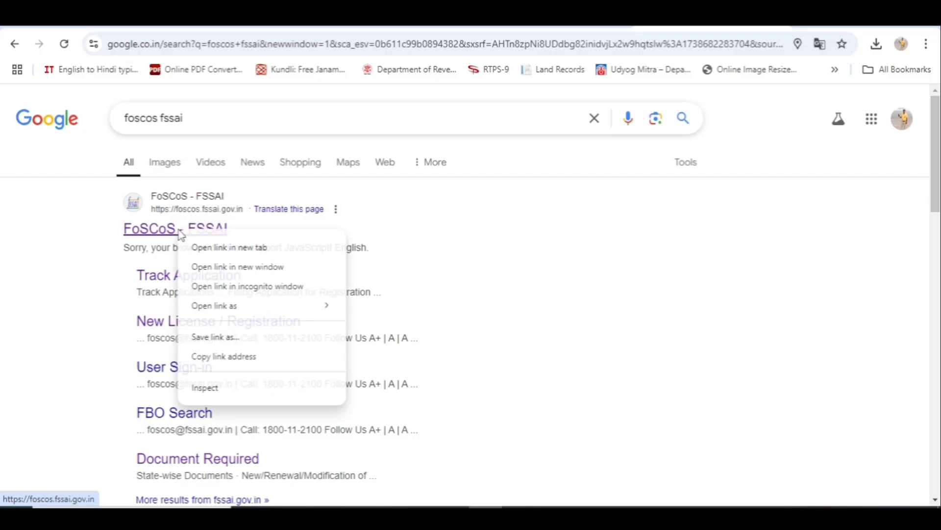
pyautogui.click(220, 247)
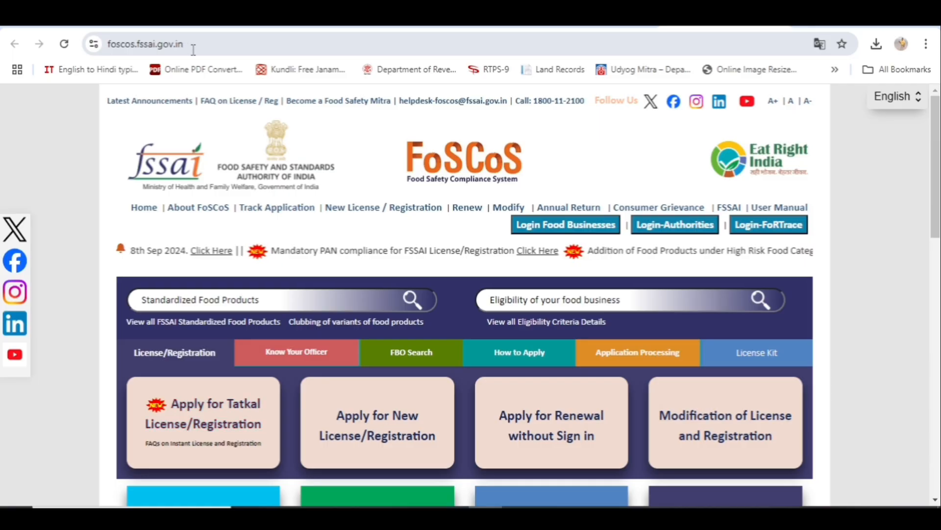
pyautogui.scroll(-2, 465, 287)
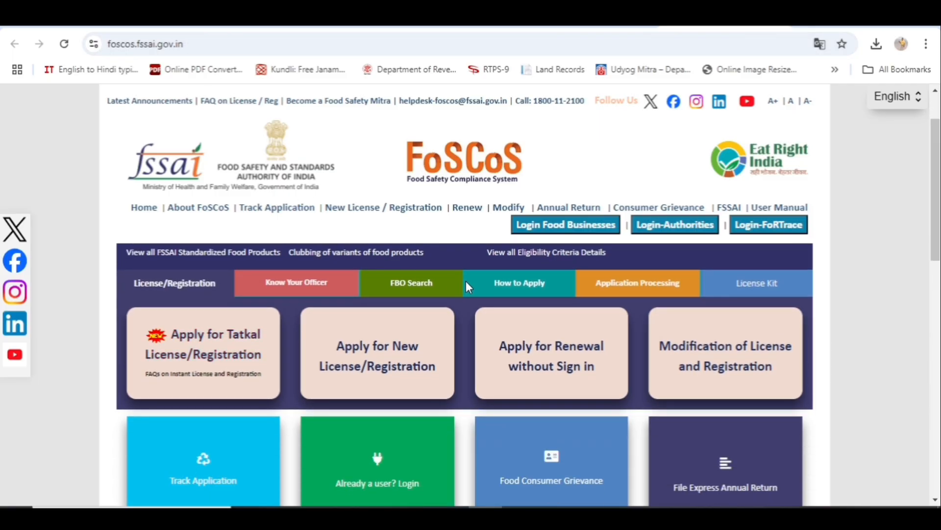
pyautogui.scroll(-2, 500, 318)
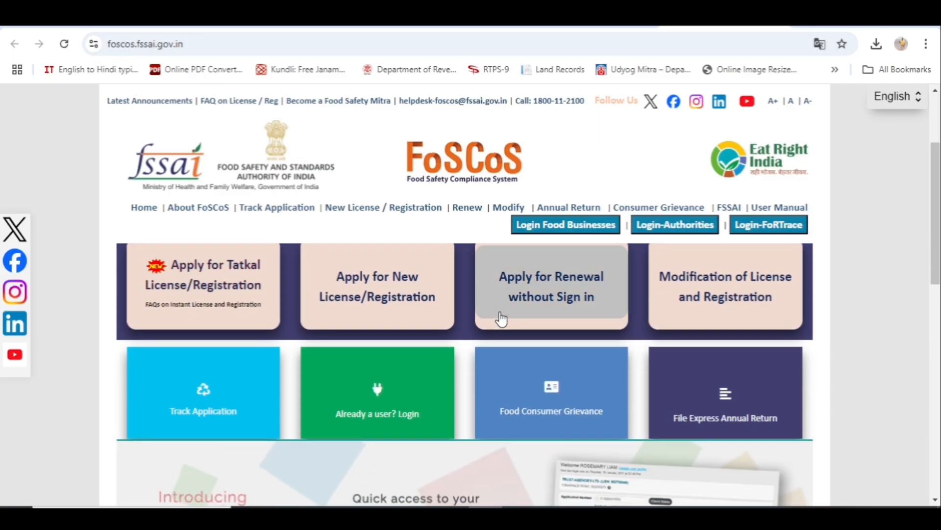
pyautogui.scroll(-2, 501, 319)
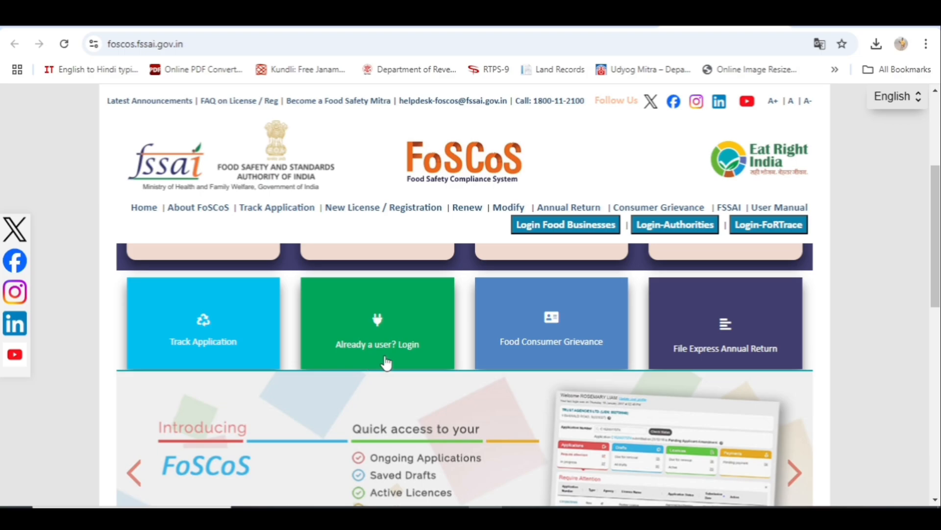
pyautogui.scroll(-2, 414, 368)
pyautogui.scroll(-1, 415, 367)
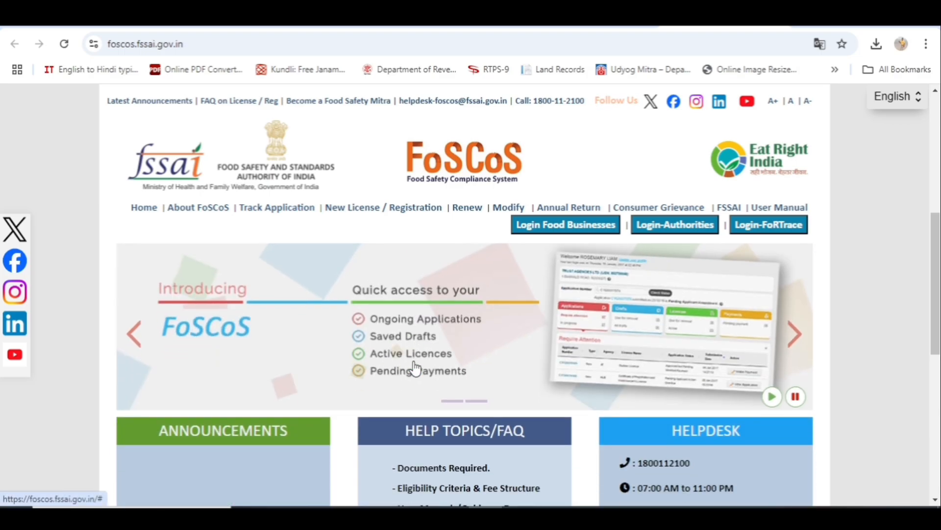
pyautogui.scroll(5, 418, 366)
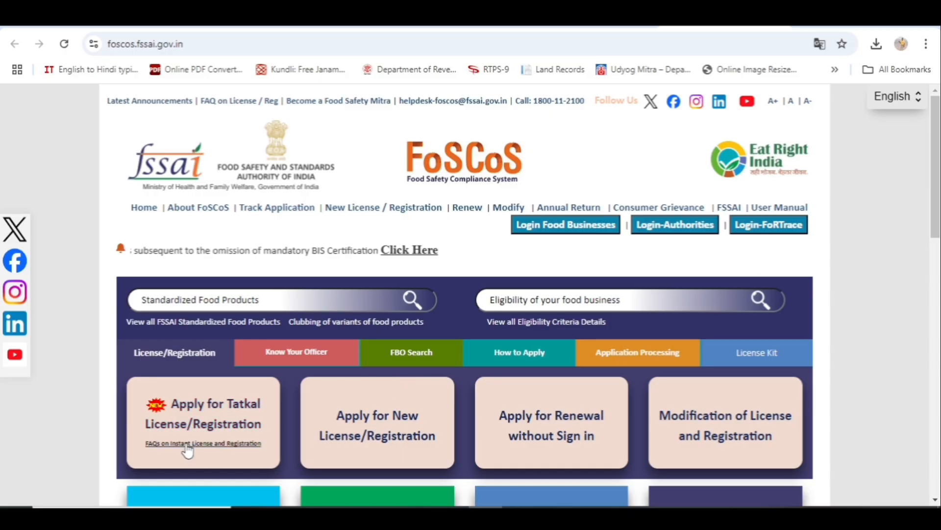
# - Start a new General license/registration application with Bihar as the premises state
pyautogui.click(392, 438)
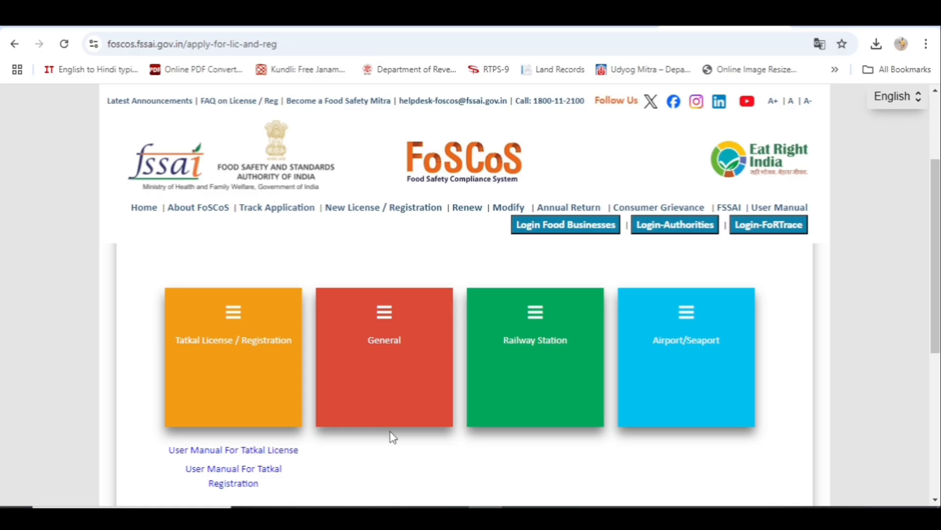
pyautogui.click(390, 395)
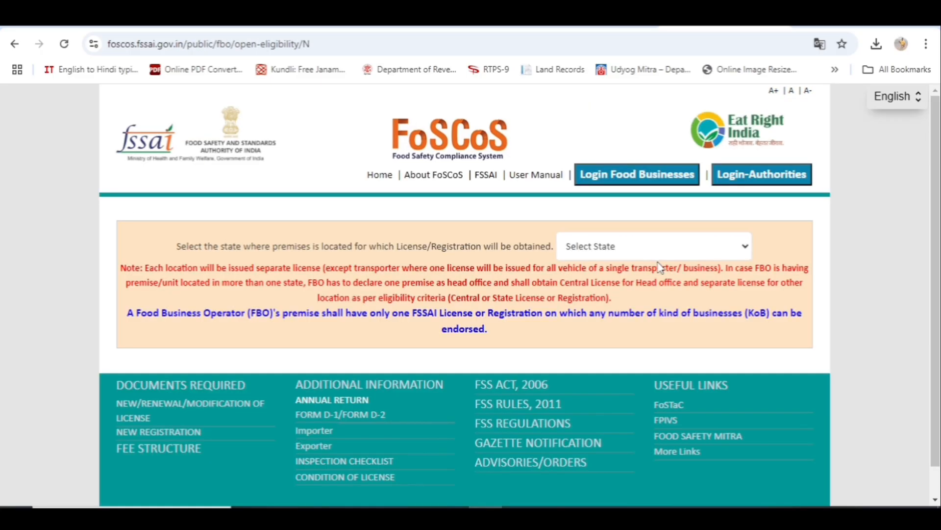
pyautogui.click(748, 250)
pyautogui.click(624, 362)
pyautogui.scroll(-5, 712, 358)
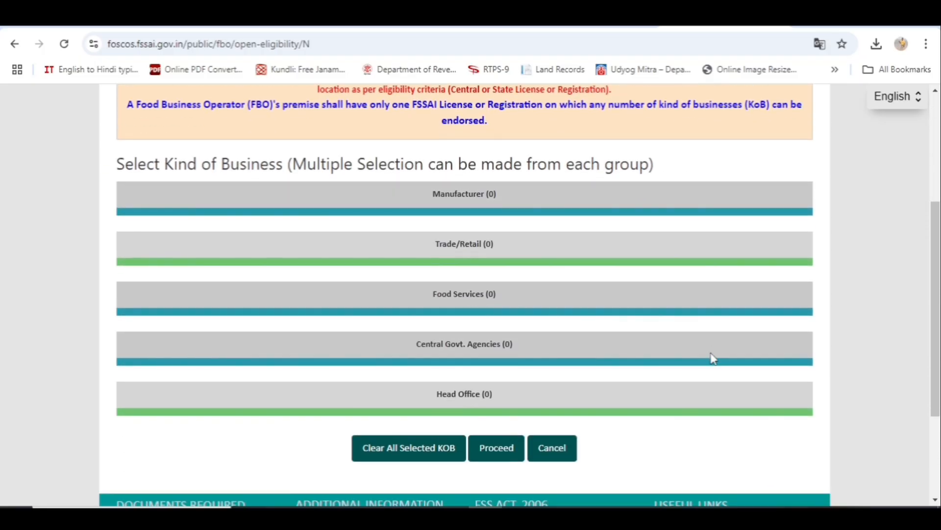
pyautogui.scroll(1, 712, 360)
# - Expand the Trade/Retail group and look through its kinds of business
pyautogui.click(461, 253)
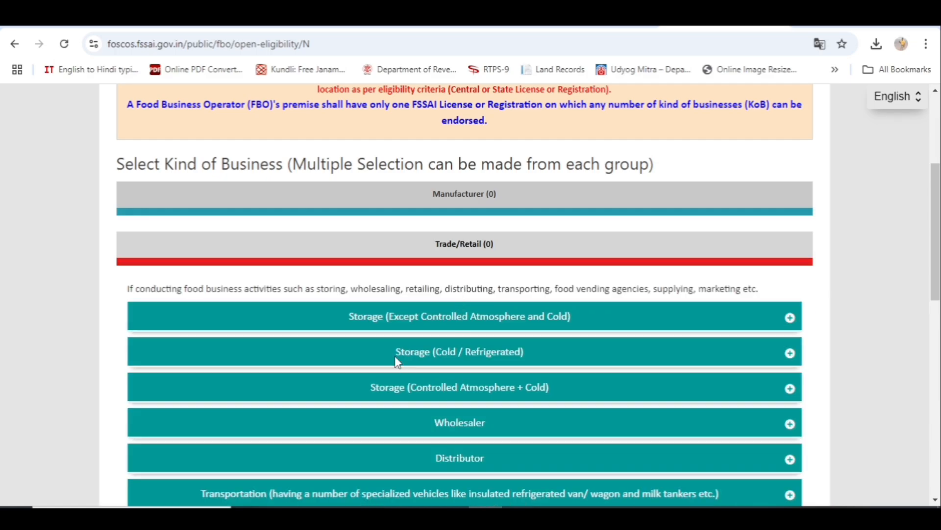
pyautogui.scroll(-3, 410, 359)
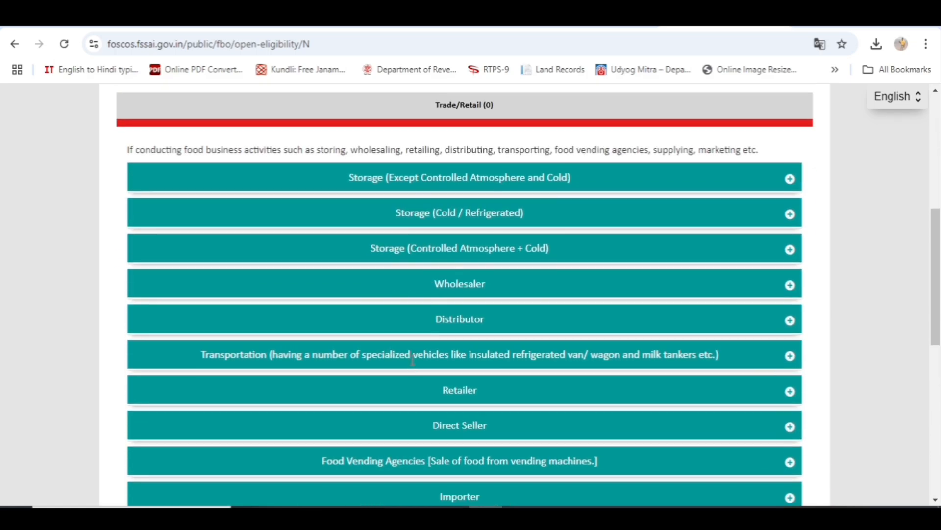
pyautogui.scroll(-2, 412, 362)
pyautogui.scroll(-3, 413, 365)
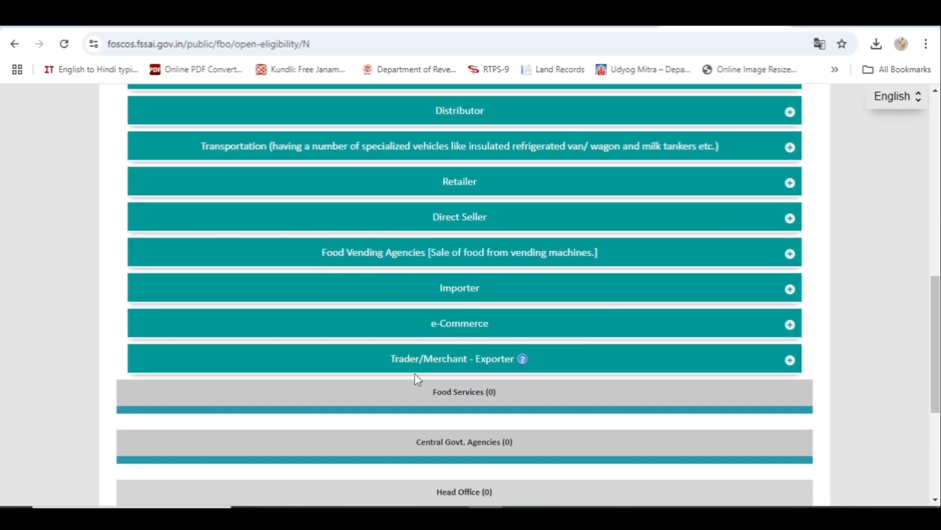
pyautogui.scroll(4, 415, 374)
pyautogui.scroll(3, 442, 264)
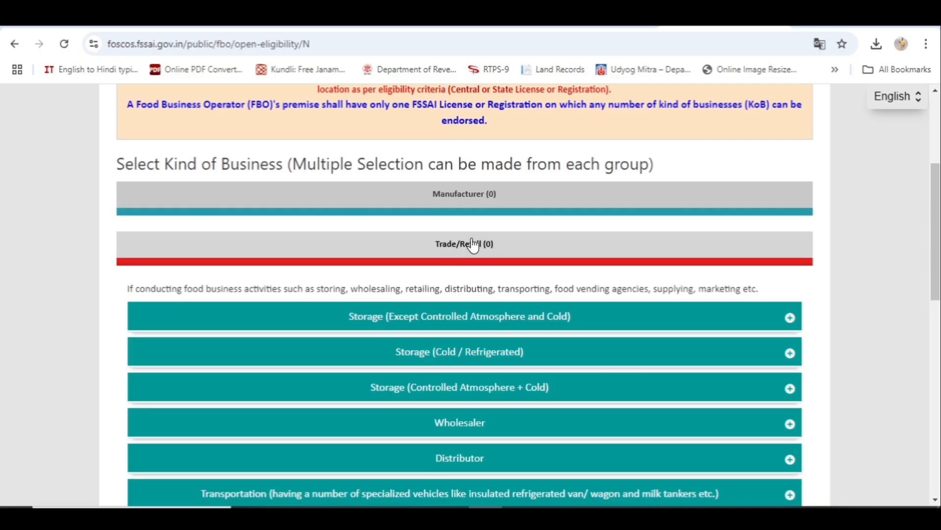
pyautogui.scroll(-7, 501, 246)
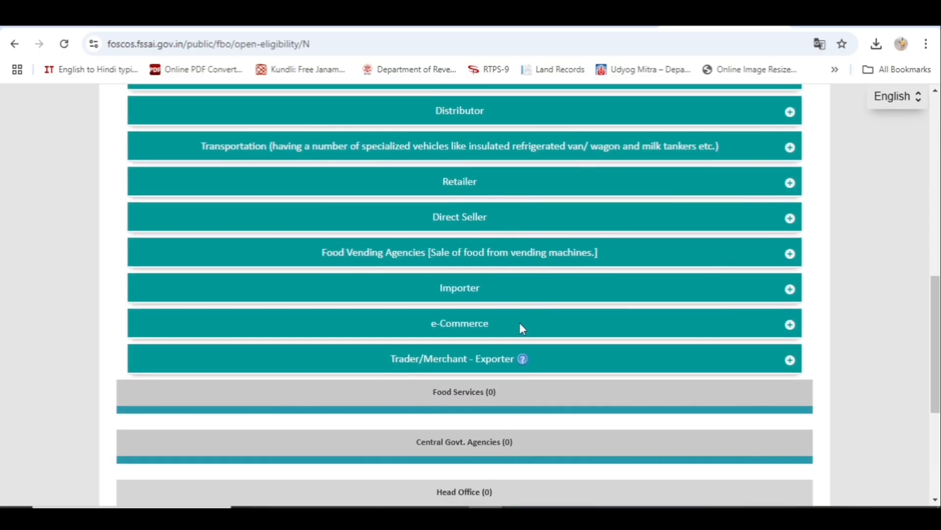
# - Expand Food Services and show the Restaurants turnover options
pyautogui.click(469, 392)
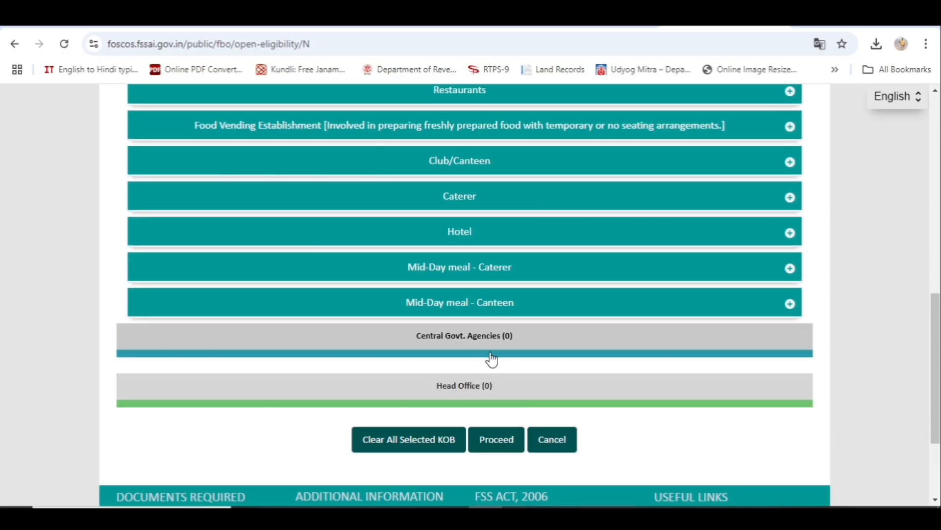
pyautogui.scroll(3, 488, 332)
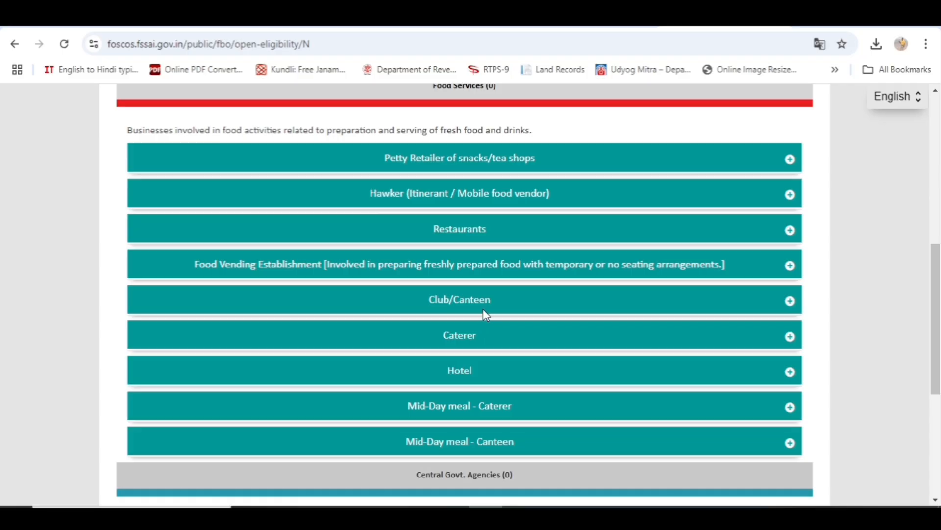
pyautogui.click(791, 231)
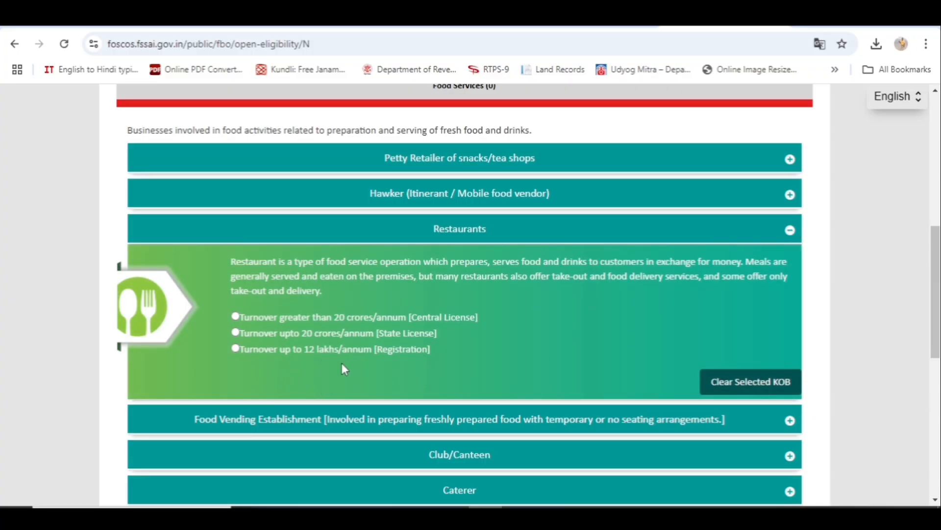
# - Choose turnover up to 12 lakhs/annum [Registration] for Restaurants and Club/Canteen
pyautogui.click(236, 349)
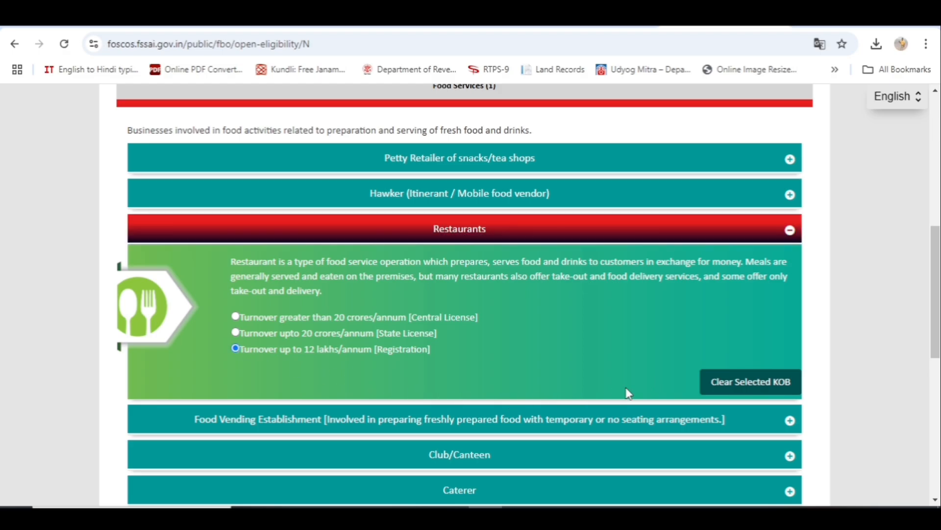
pyautogui.scroll(-1, 578, 435)
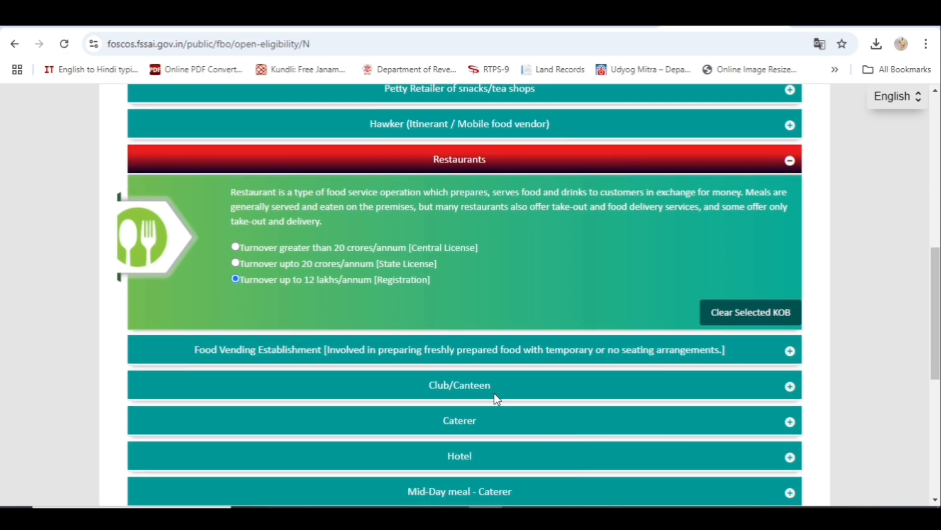
pyautogui.scroll(-1, 496, 398)
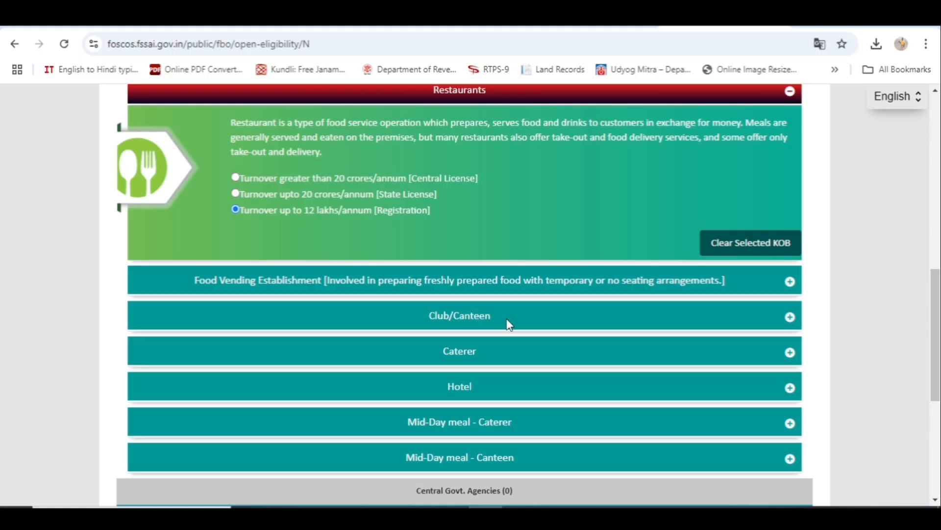
pyautogui.click(790, 318)
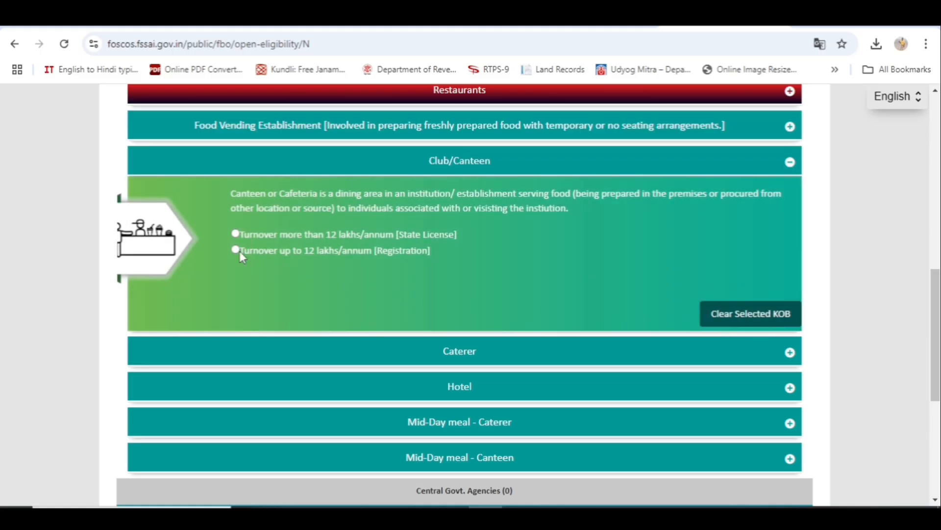
pyautogui.click(236, 250)
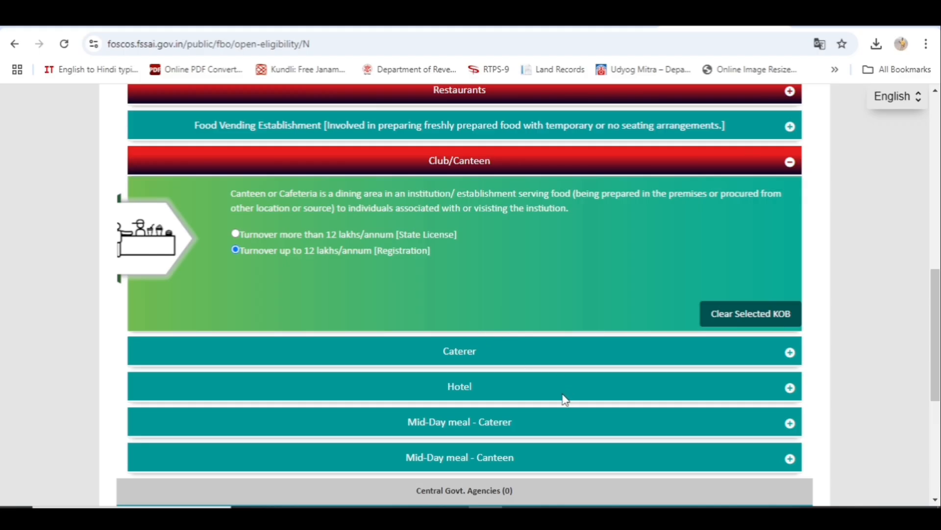
# - Choose turnover up to 12 lakhs/annum [Registration] for Mid-Day meal - Canteen
pyautogui.click(790, 351)
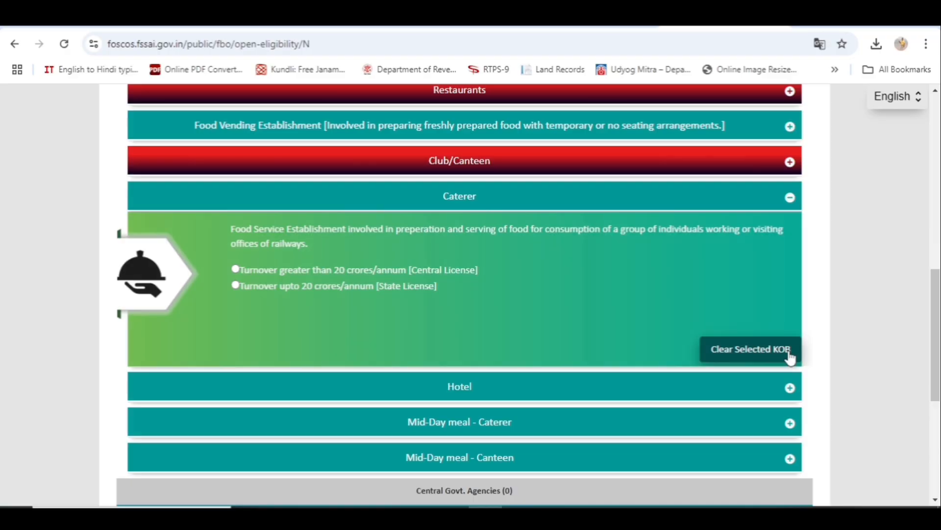
pyautogui.click(790, 197)
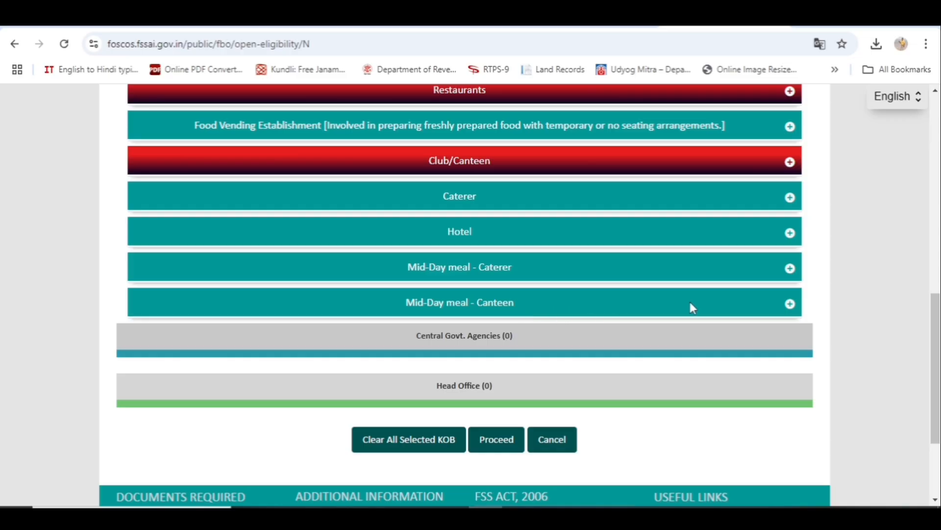
pyautogui.click(790, 304)
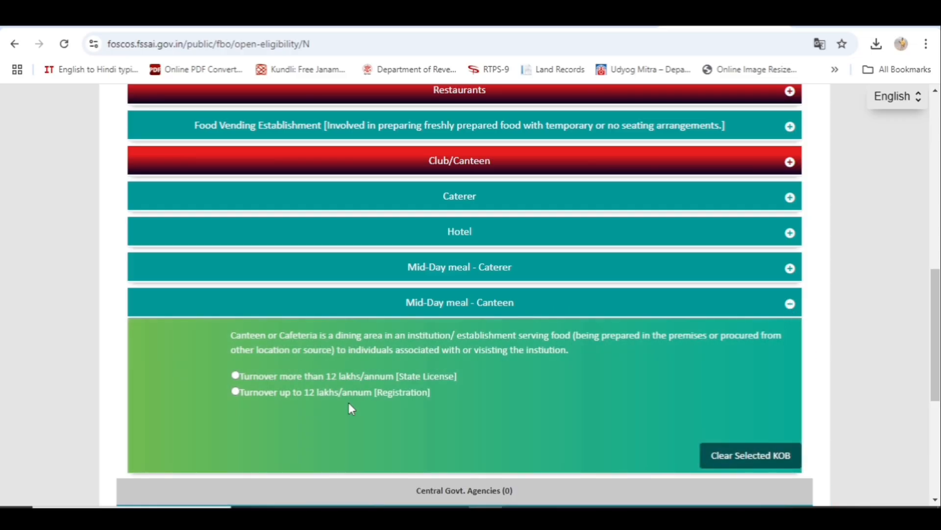
pyautogui.click(236, 391)
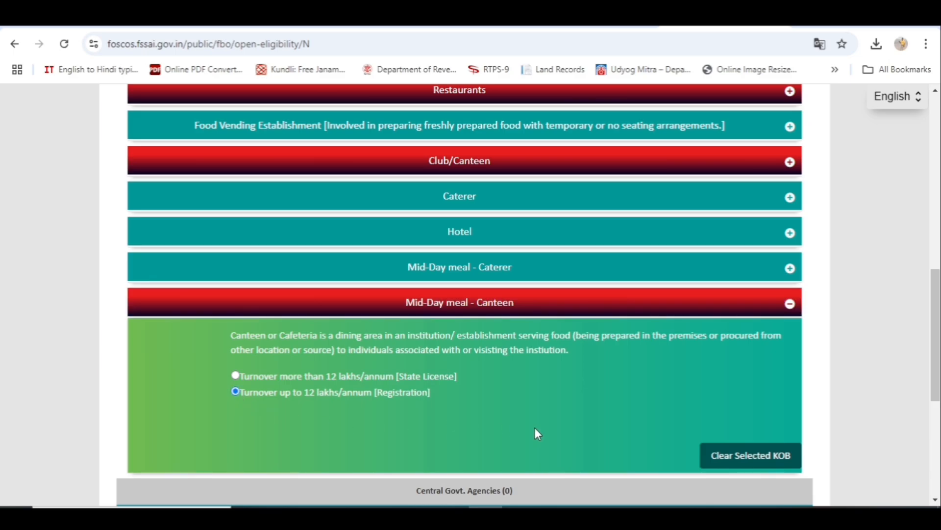
pyautogui.scroll(-3, 852, 415)
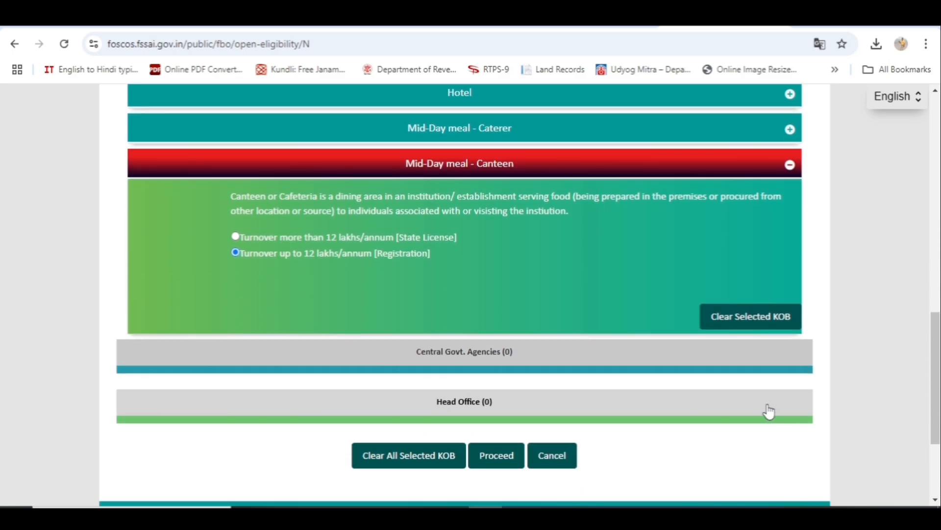
# - Check eligibility and confirm Restaurants, Club/Canteen and Mid-Day meal - Canteen qualify for Registration
pyautogui.click(504, 465)
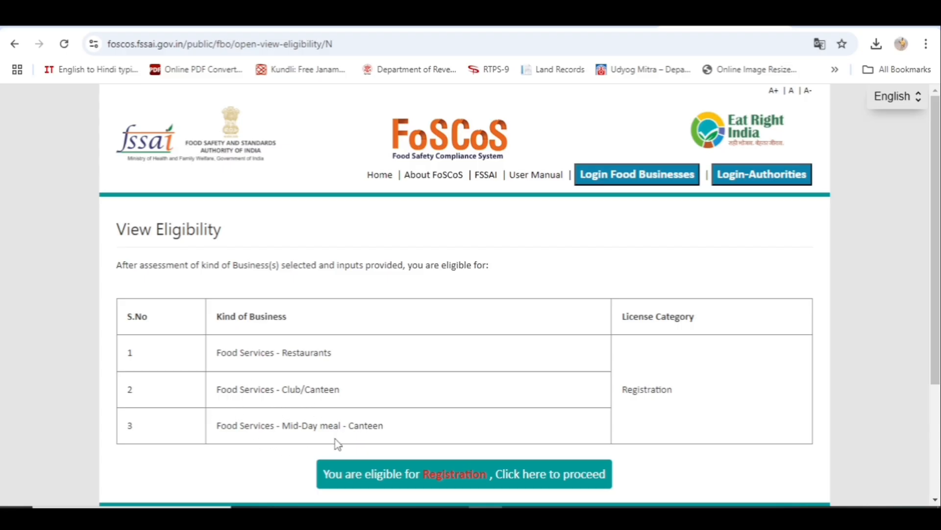
pyautogui.scroll(-3, 546, 425)
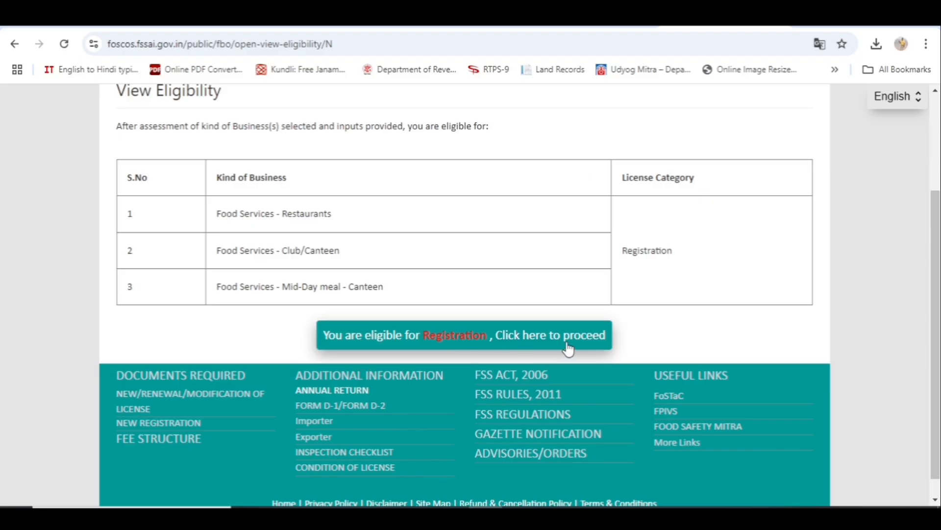
# - Open the registration form, paste the applicant's name and set designation to Individual
pyautogui.click(525, 338)
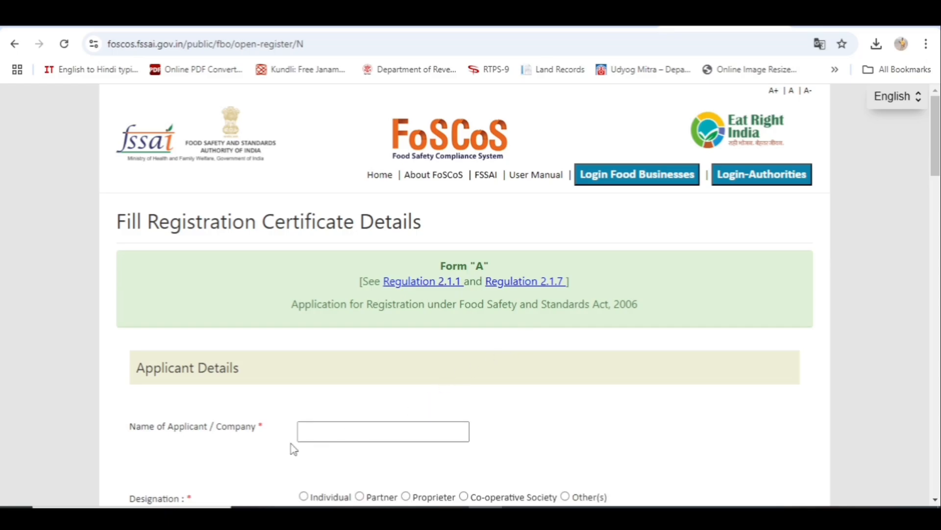
pyautogui.scroll(-5, 299, 393)
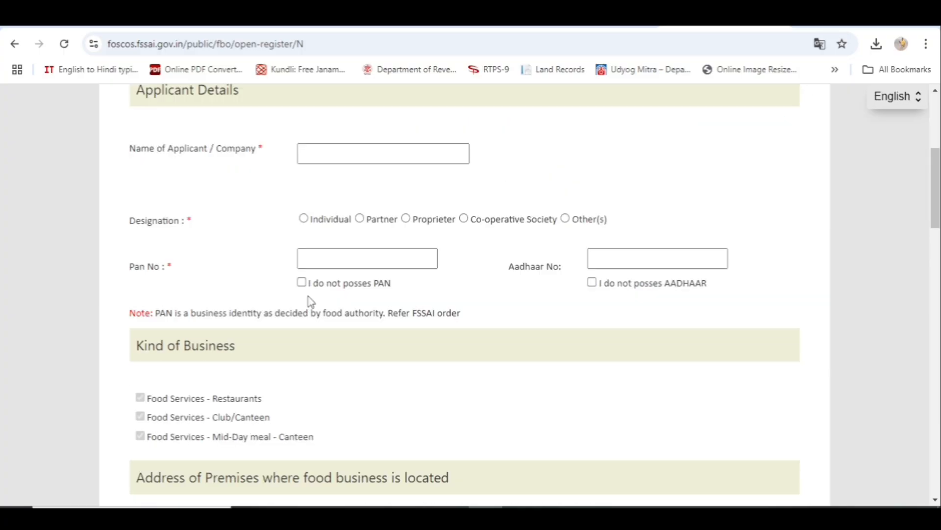
pyautogui.click(335, 147)
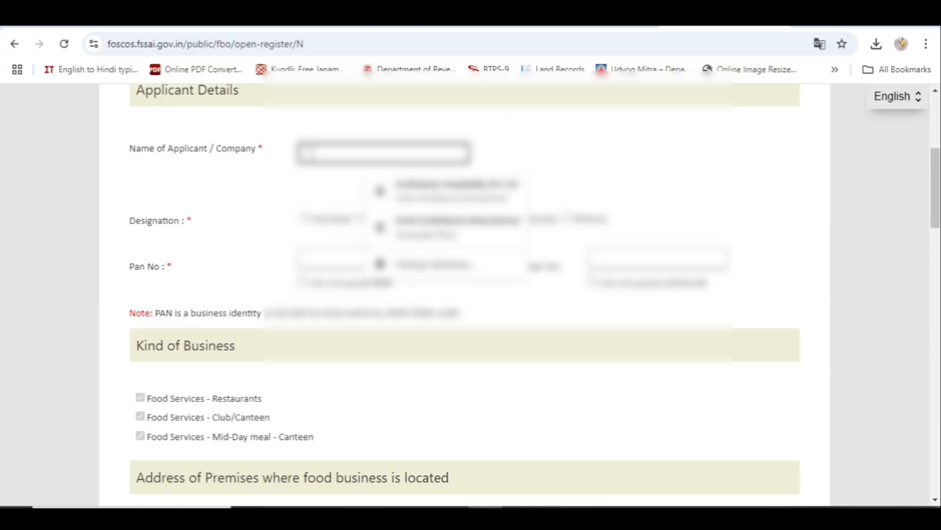
pyautogui.hotkey('ctrl', 'v')
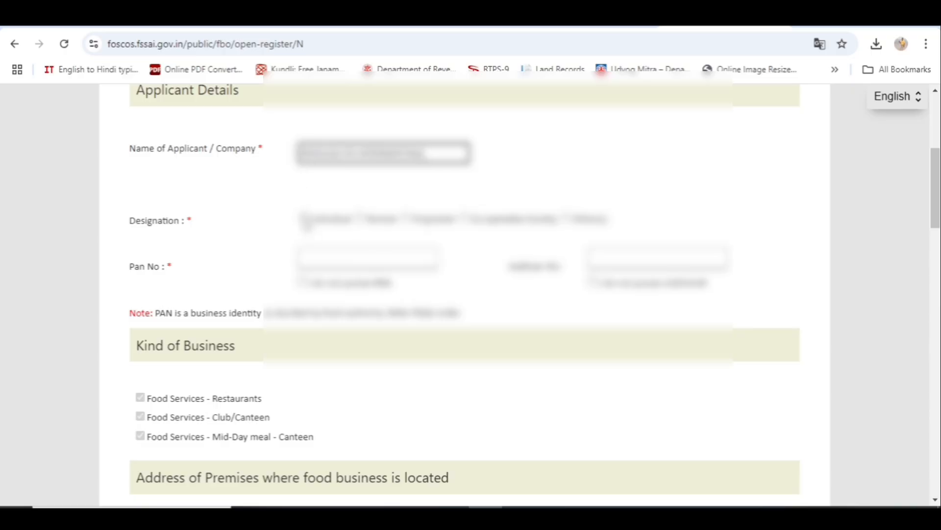
pyautogui.click(305, 218)
# - Declare that the applicant possesses neither a PAN nor an Aadhaar
pyautogui.click(306, 260)
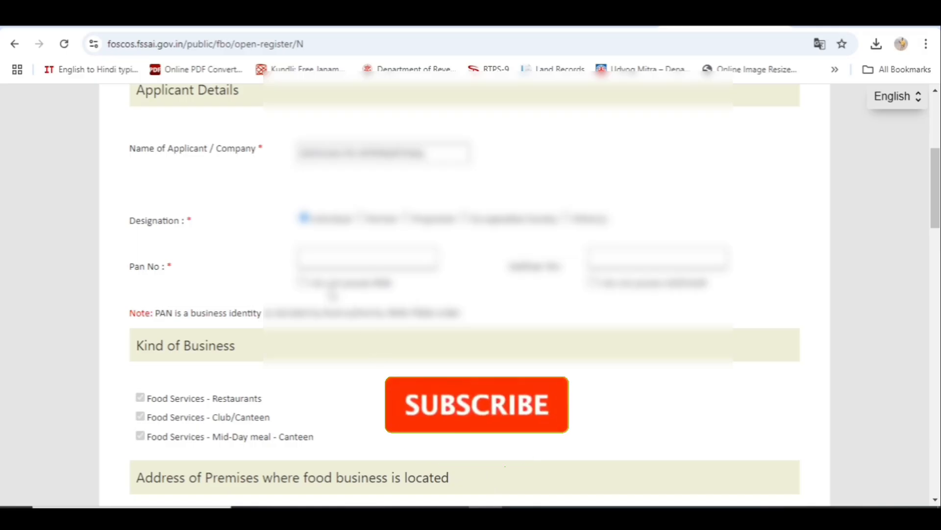
pyautogui.click(303, 283)
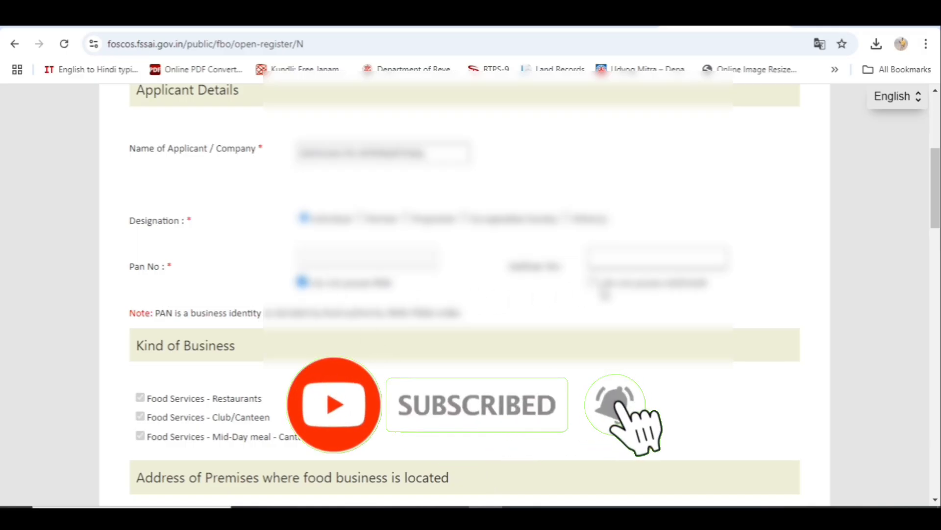
pyautogui.click(592, 282)
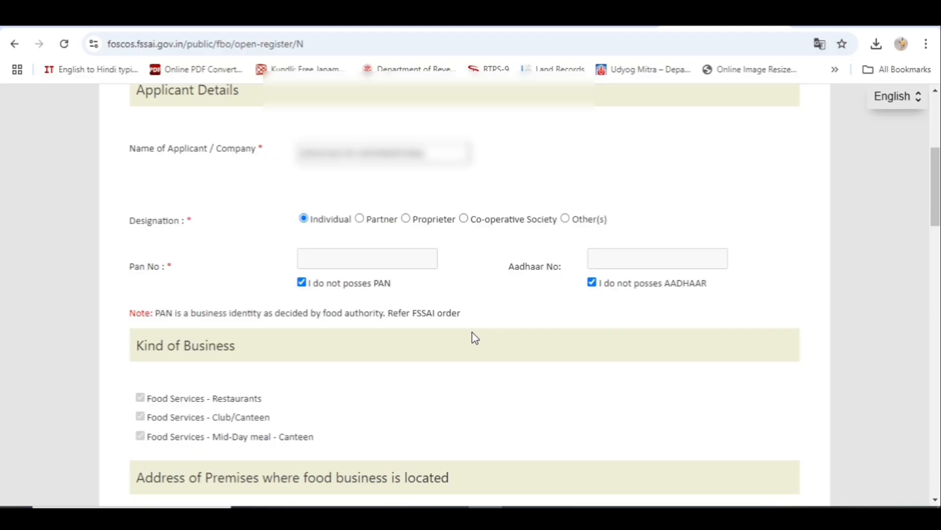
# - Select the premises district in the Address of Premises section
pyautogui.scroll(-3, 475, 338)
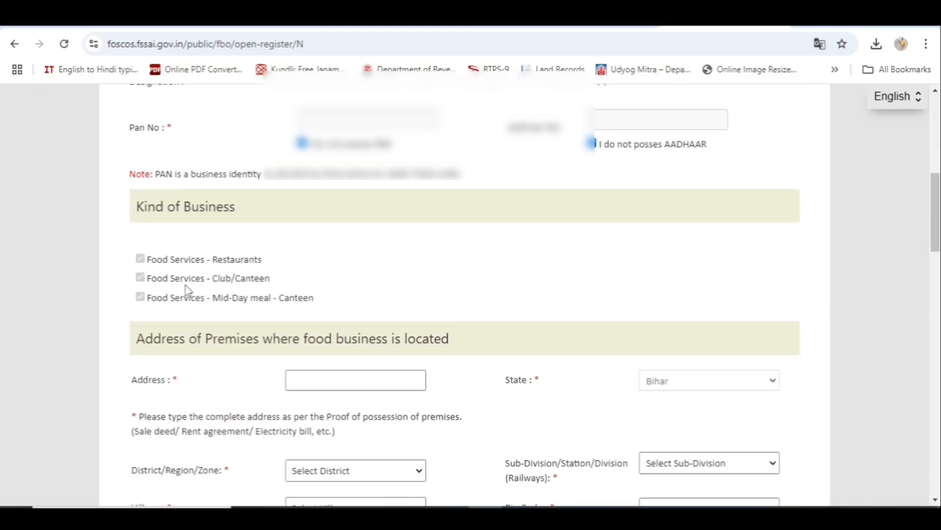
pyautogui.scroll(-3, 179, 321)
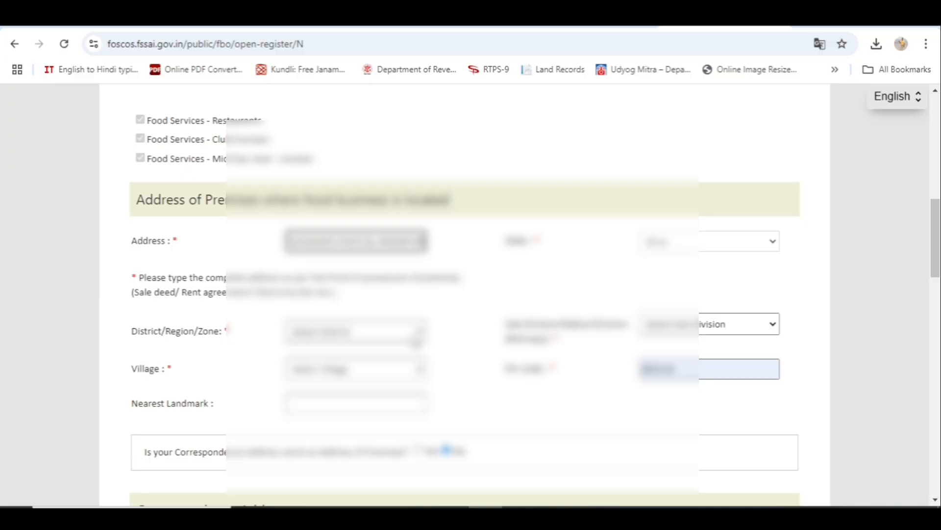
pyautogui.click(421, 337)
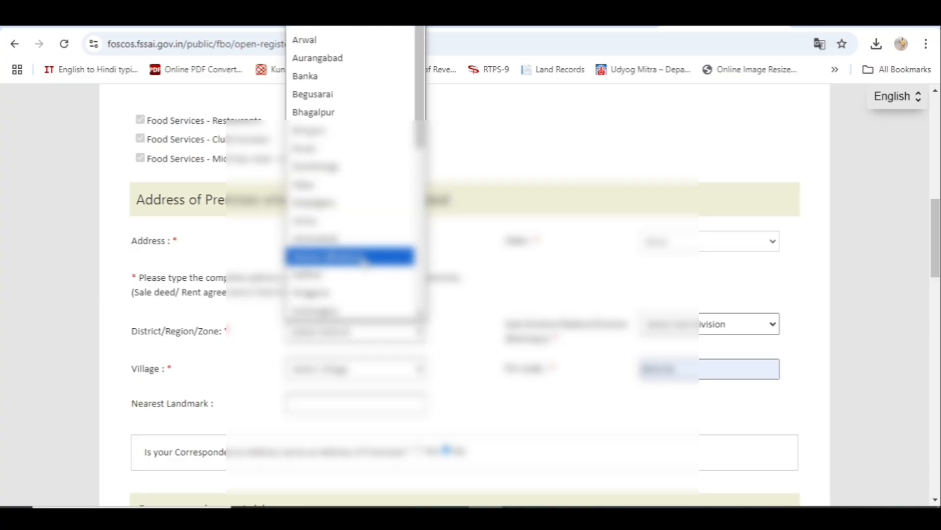
pyautogui.click(343, 257)
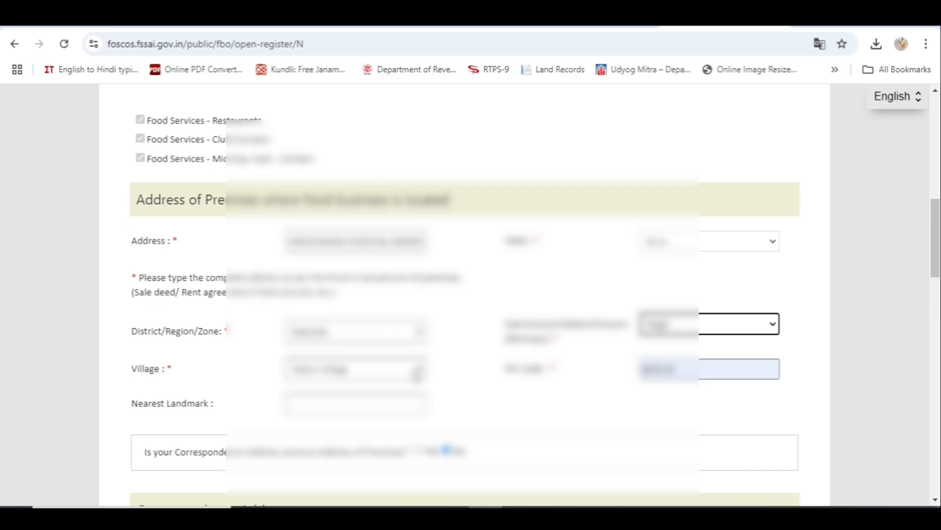
pyautogui.scroll(-3, 417, 375)
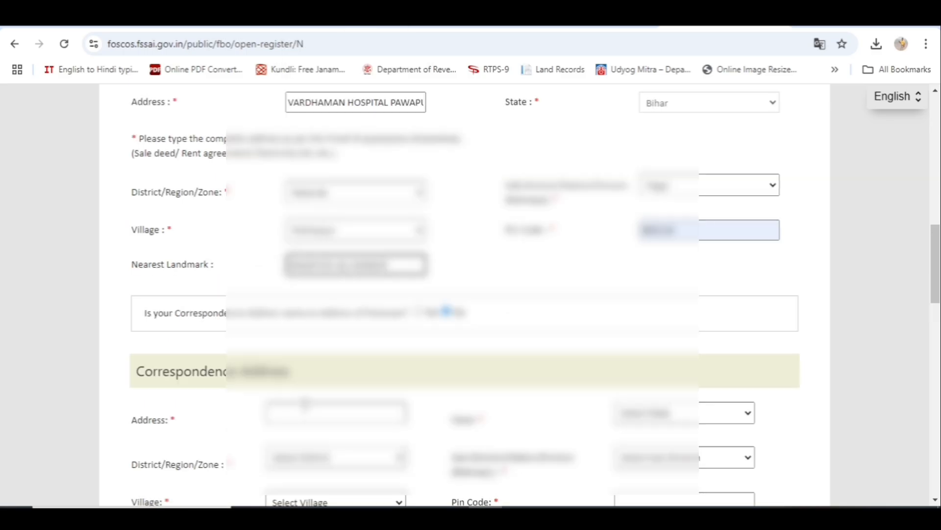
pyautogui.scroll(-3, 308, 392)
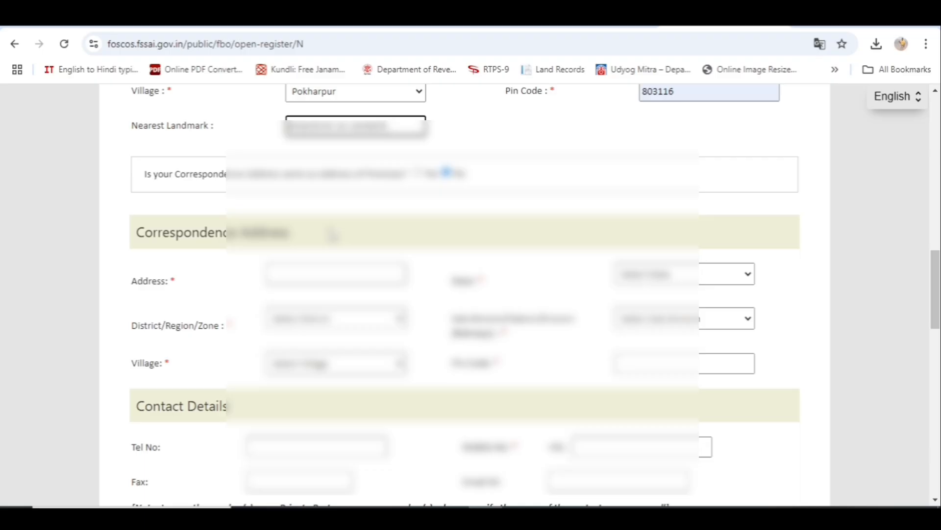
pyautogui.scroll(3, 333, 236)
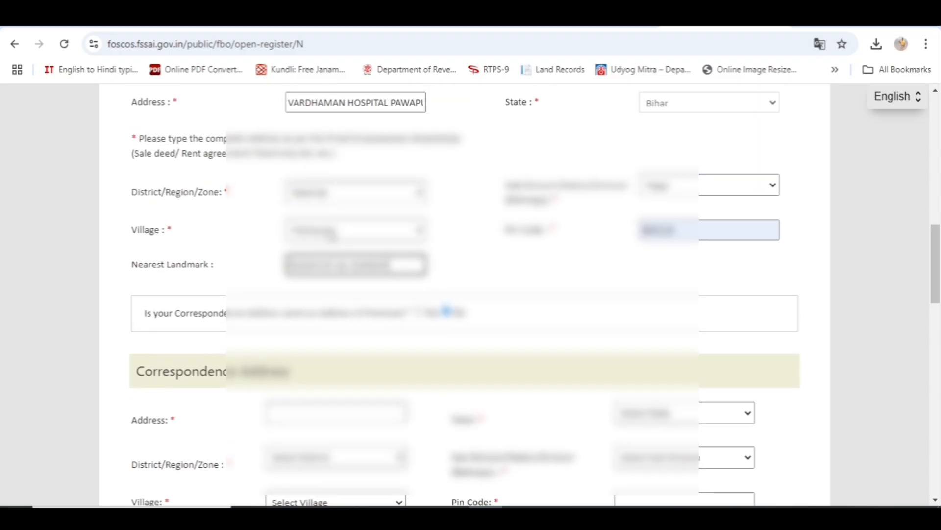
pyautogui.scroll(-3, 332, 236)
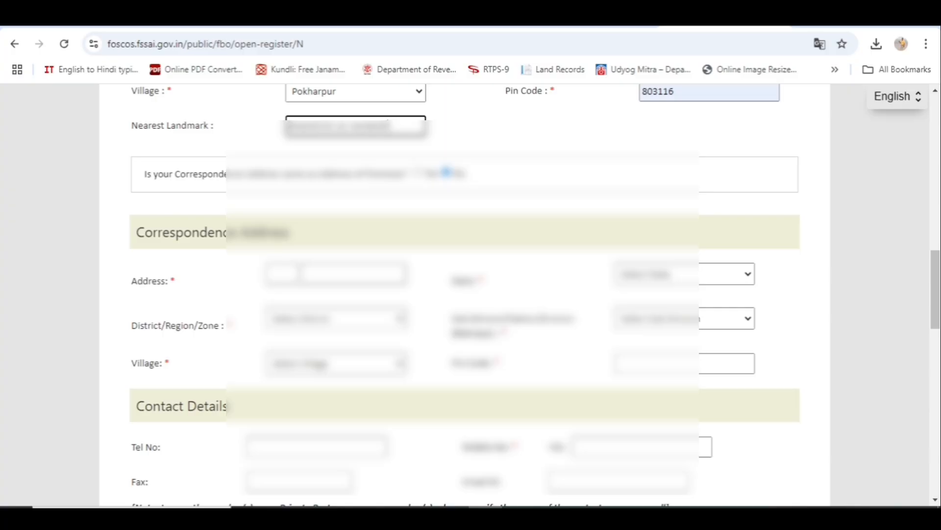
pyautogui.click(298, 273)
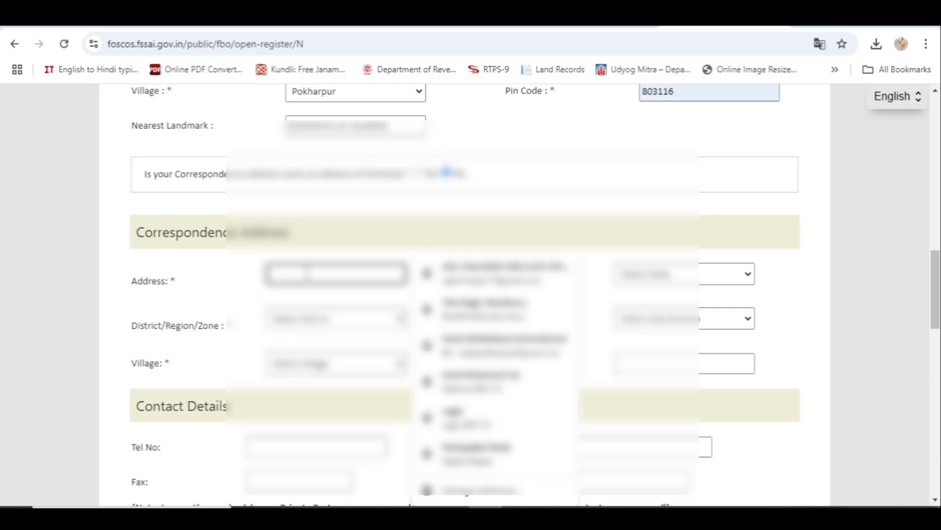
pyautogui.click(505, 276)
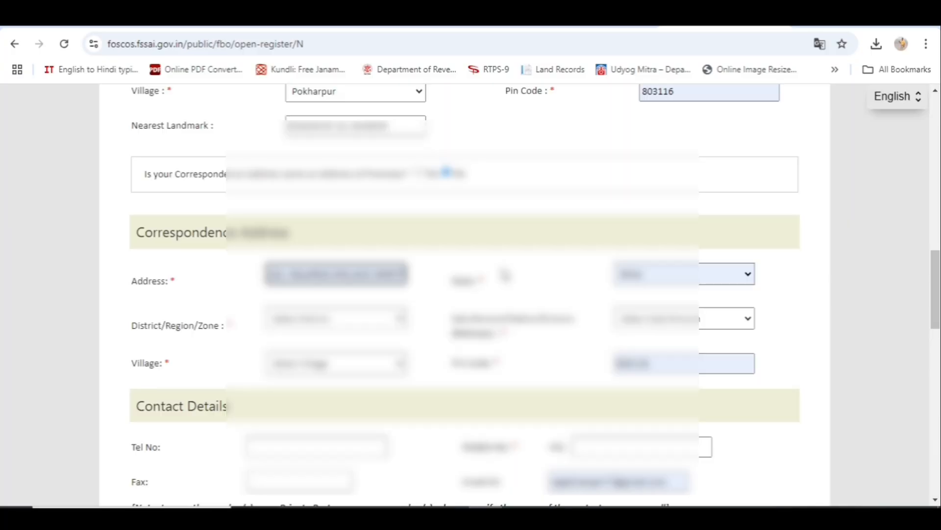
pyautogui.click(336, 318)
pyautogui.scroll(-2, 314, 162)
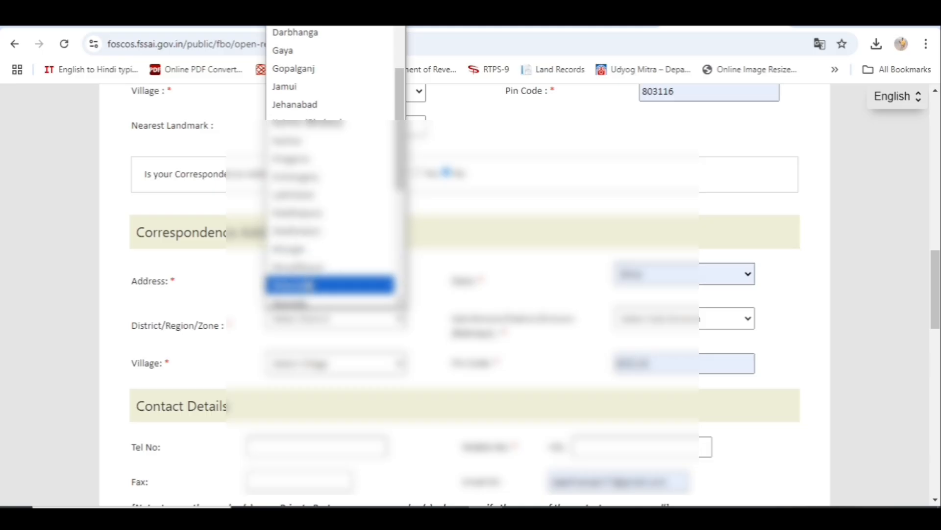
pyautogui.click(305, 284)
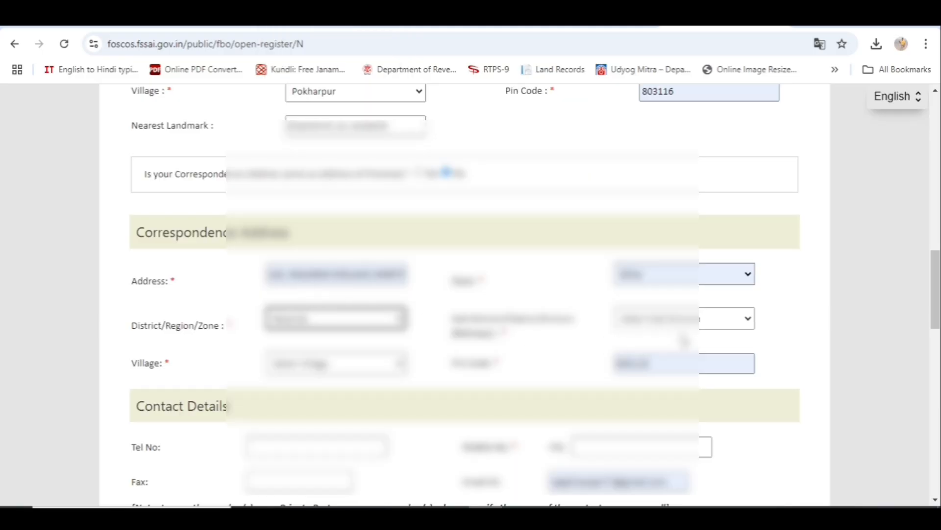
pyautogui.click(747, 320)
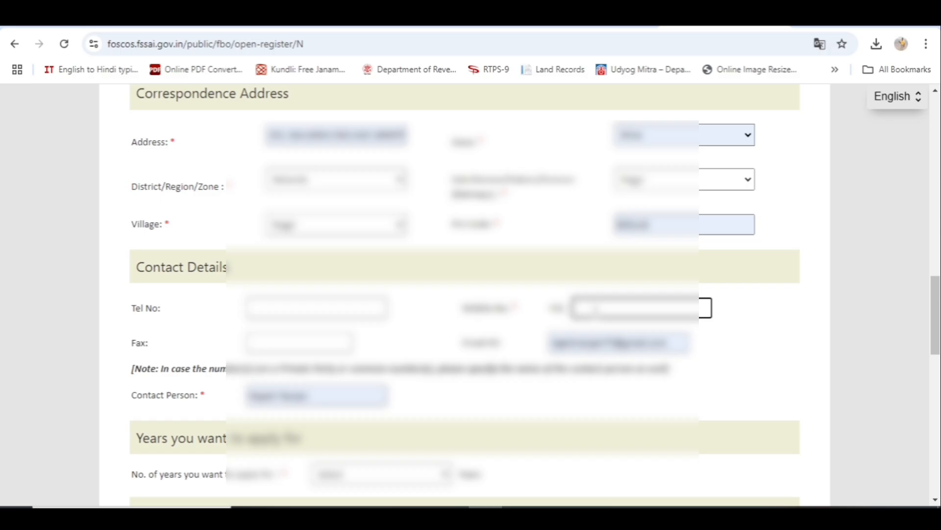
pyautogui.scroll(-3, 225, 393)
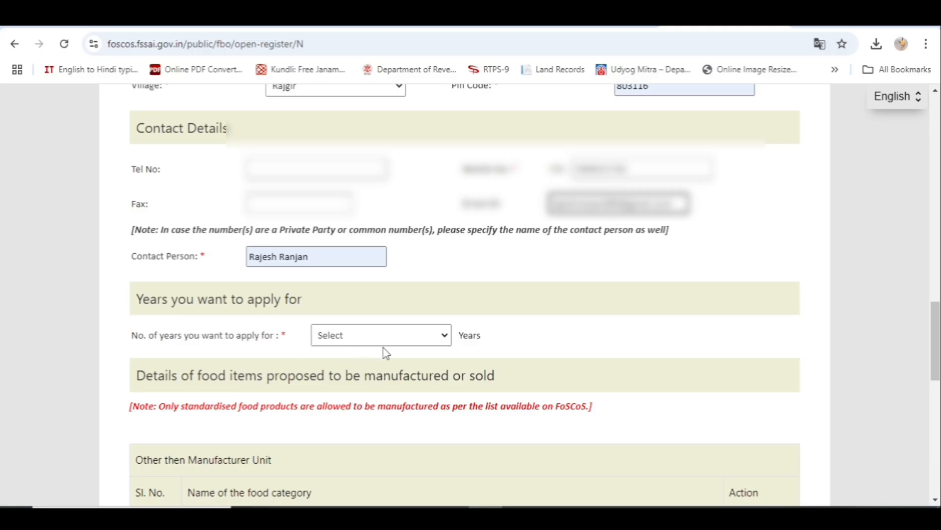
# - Set the number of years to apply for to 5
pyautogui.click(446, 337)
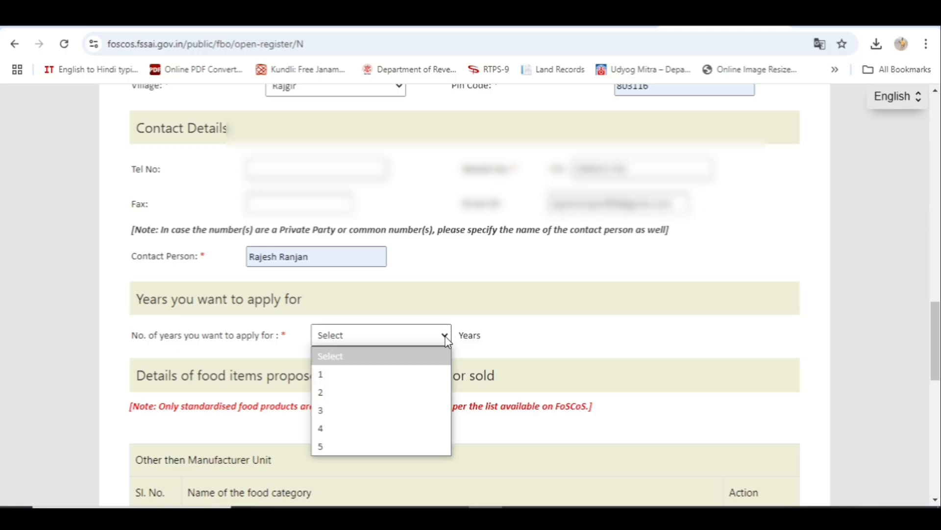
pyautogui.click(386, 446)
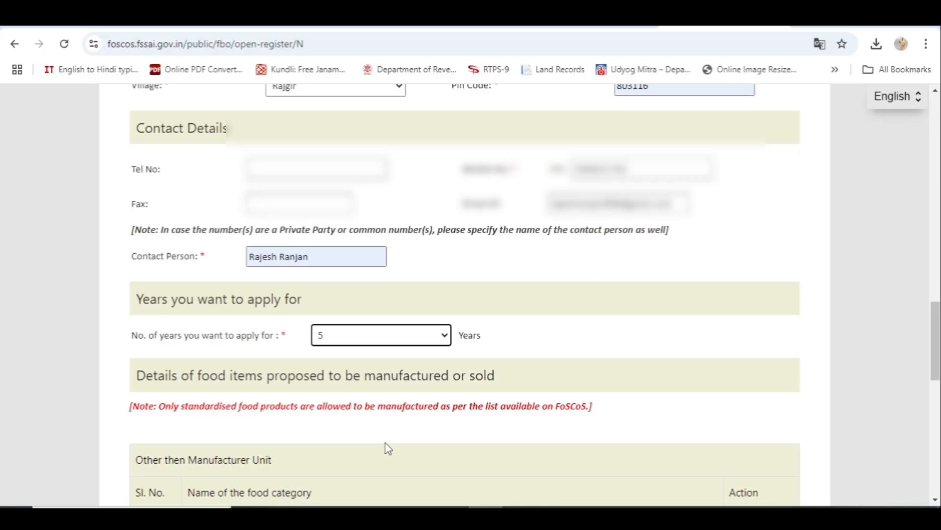
pyautogui.scroll(-3, 388, 449)
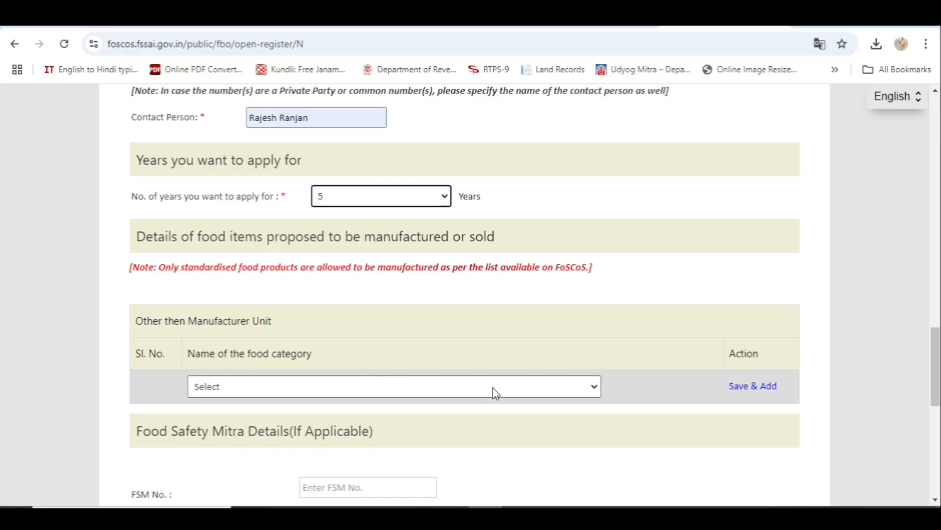
# - Add 07 - Bakery products and 16 - Prepared Foods to the food category table
pyautogui.click(596, 387)
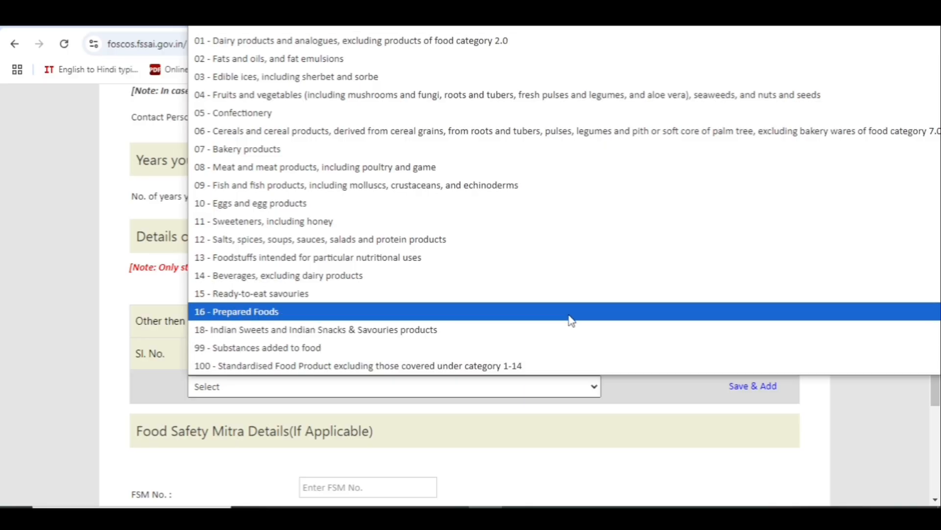
pyautogui.click(320, 150)
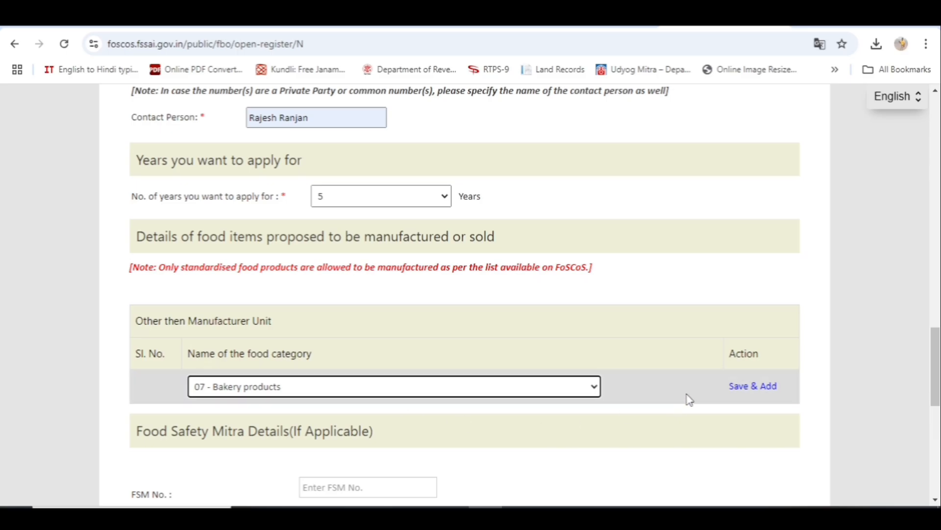
pyautogui.click(751, 388)
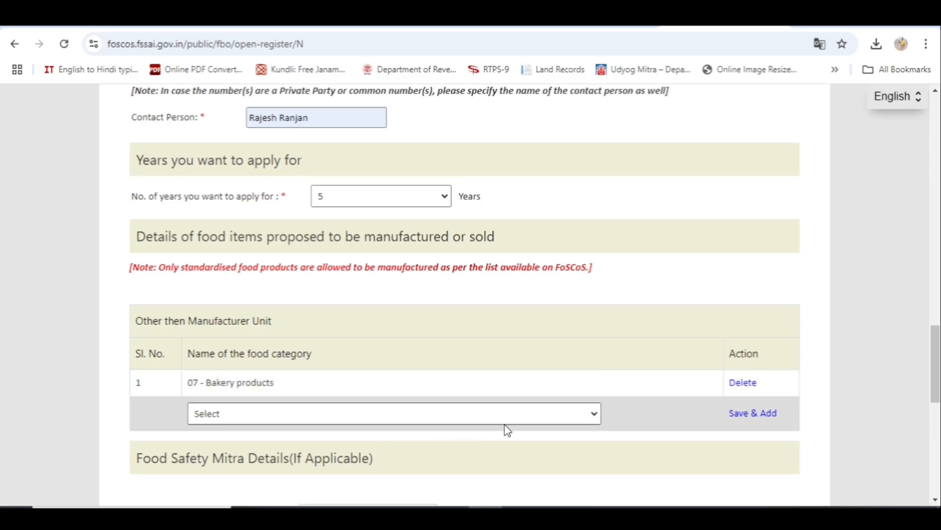
pyautogui.click(594, 414)
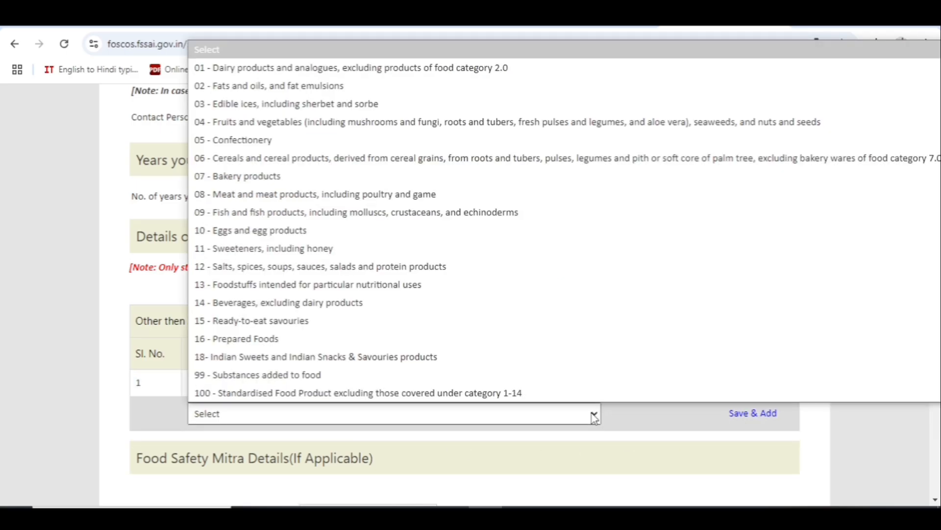
pyautogui.click(364, 338)
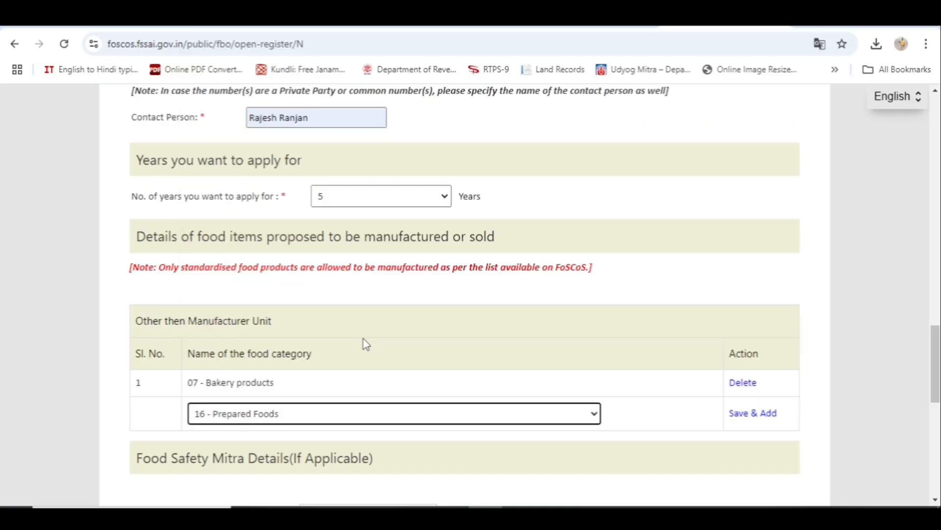
pyautogui.click(750, 414)
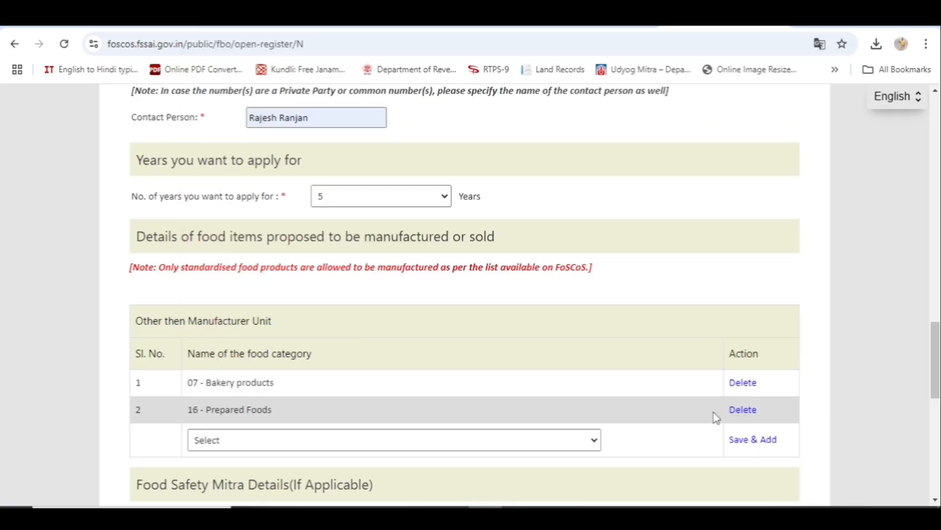
pyautogui.click(593, 443)
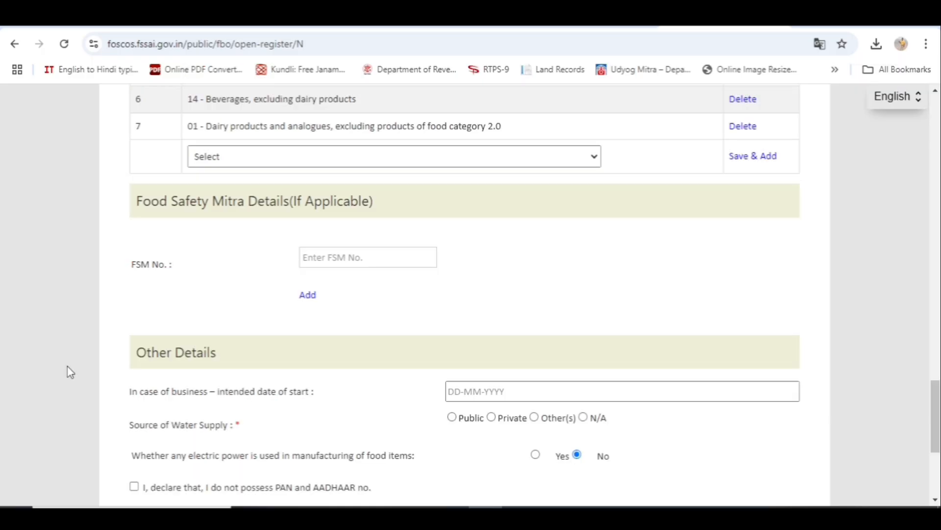
pyautogui.scroll(4, 103, 334)
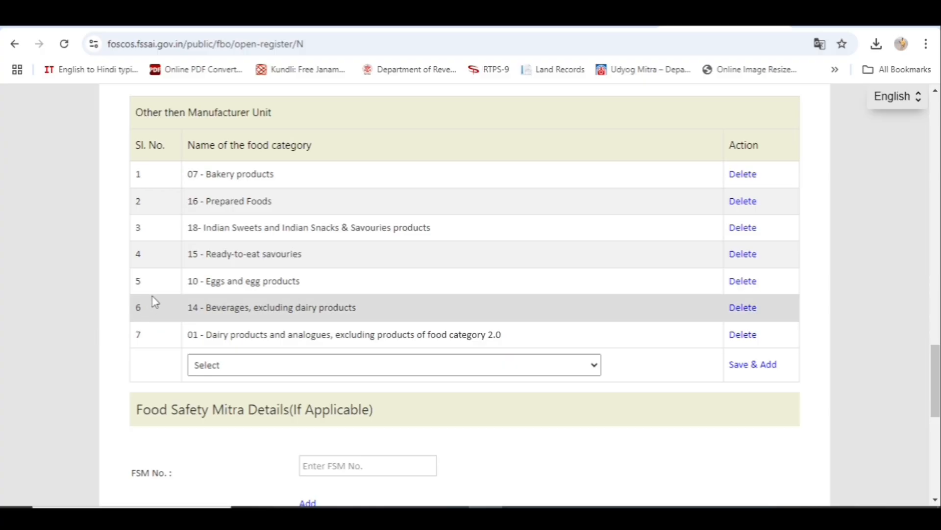
pyautogui.scroll(-5, 155, 301)
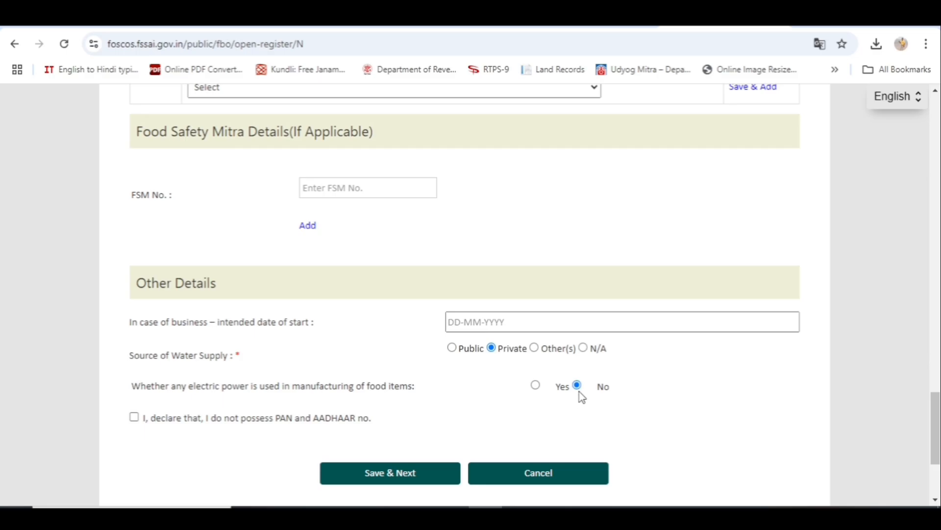
# - Tick the no-PAN/AADHAAR declaration and save the form with Save & Next
pyautogui.click(136, 418)
pyautogui.scroll(-1, 308, 446)
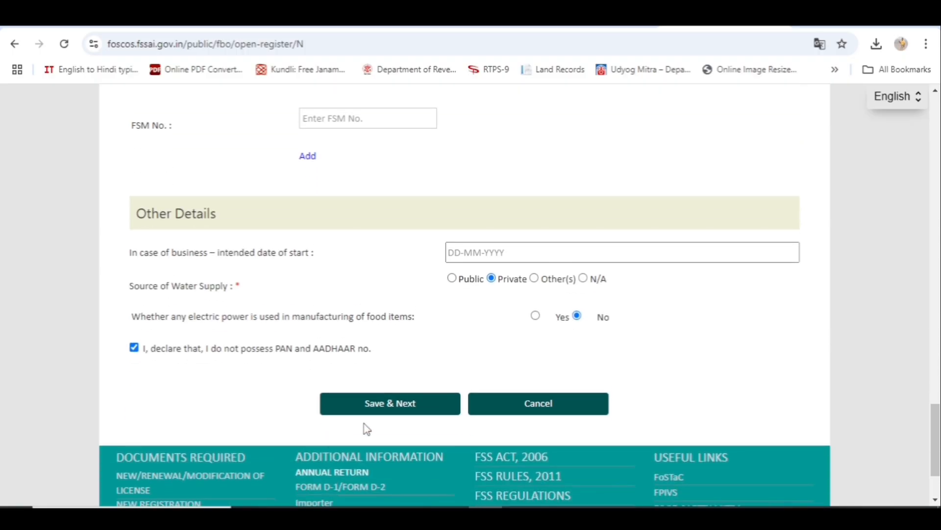
pyautogui.click(405, 410)
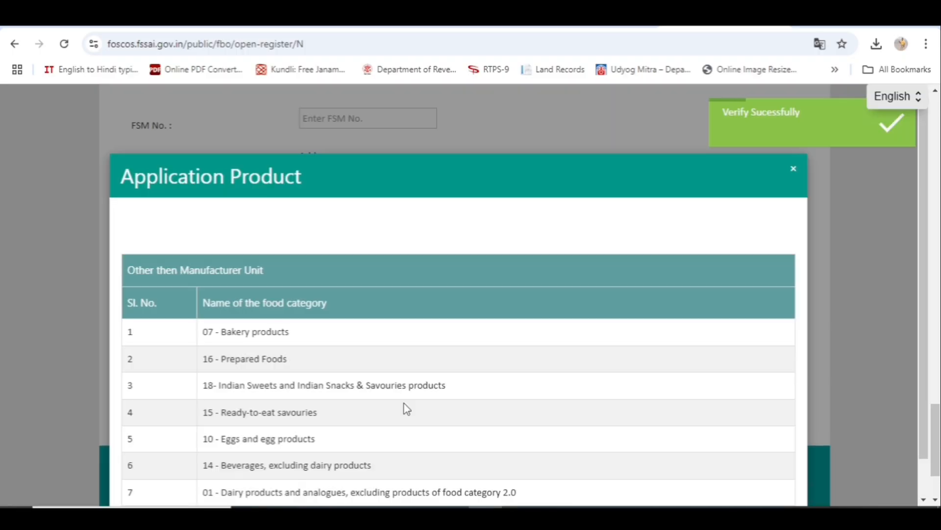
# - Accept the Application Product summary and proceed to Sign Up Details
pyautogui.scroll(-1, 406, 409)
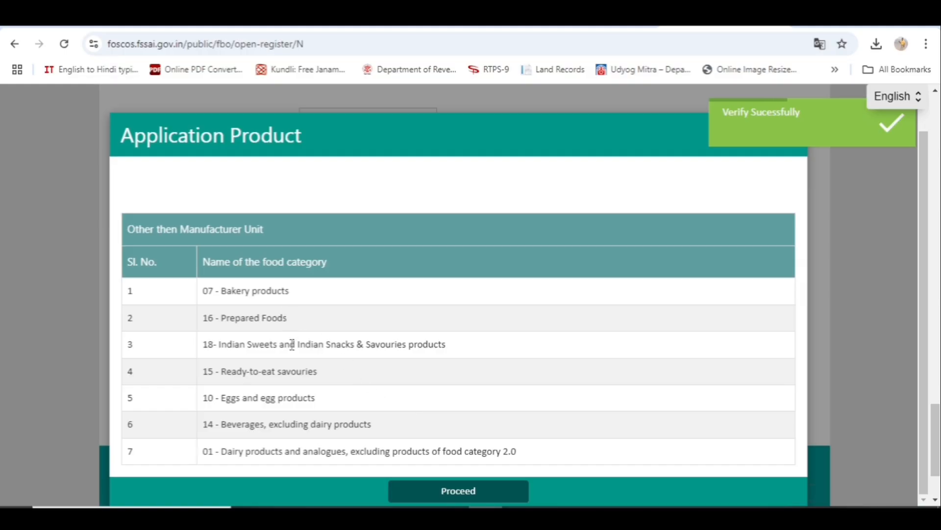
pyautogui.click(464, 497)
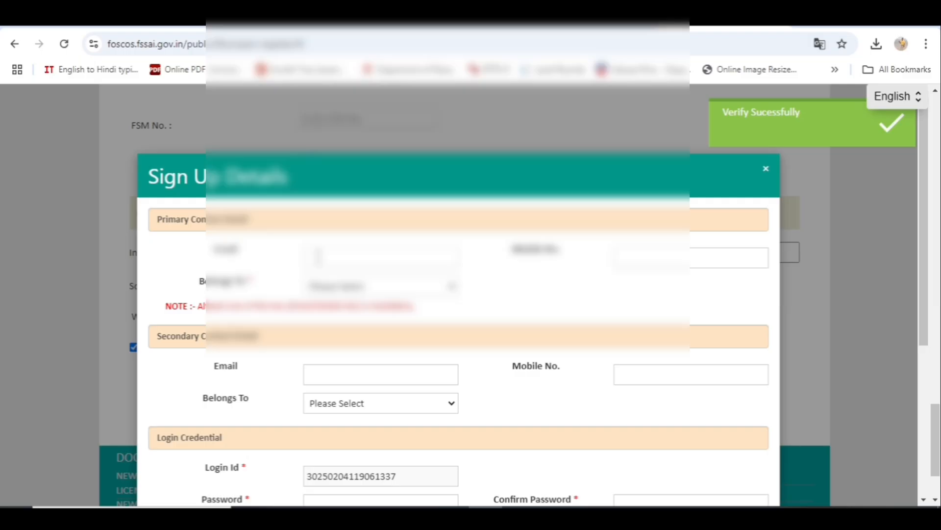
# - Fill the primary contact email and details from saved entries, and select the generated login id
pyautogui.click(318, 256)
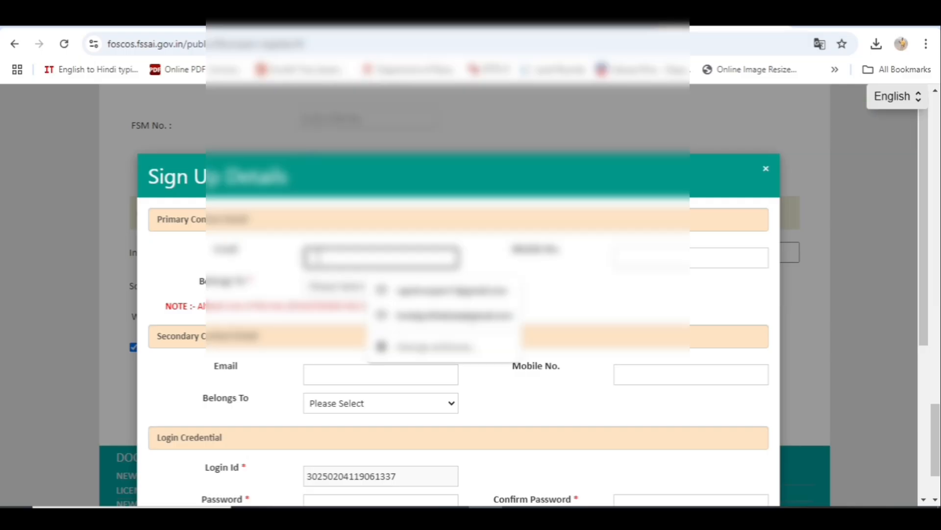
pyautogui.click(441, 290)
pyautogui.scroll(-2, 495, 323)
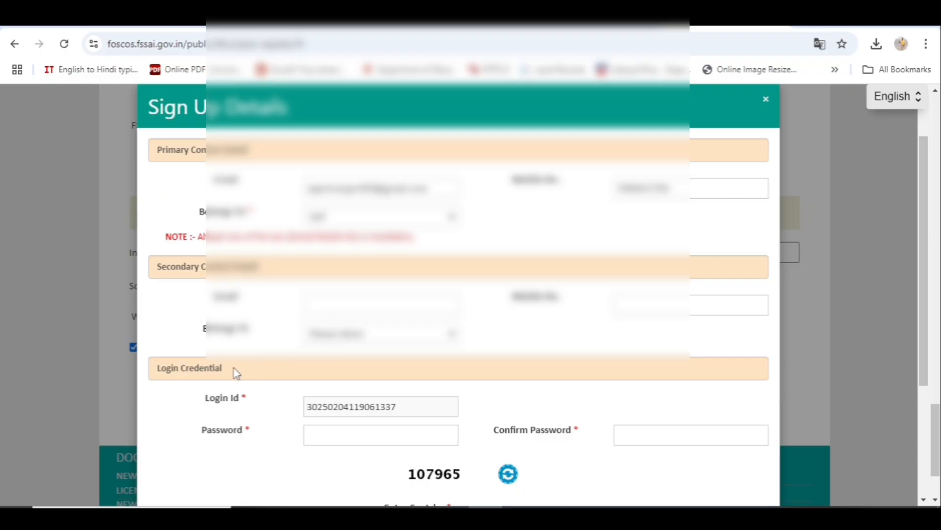
pyautogui.scroll(-2, 233, 373)
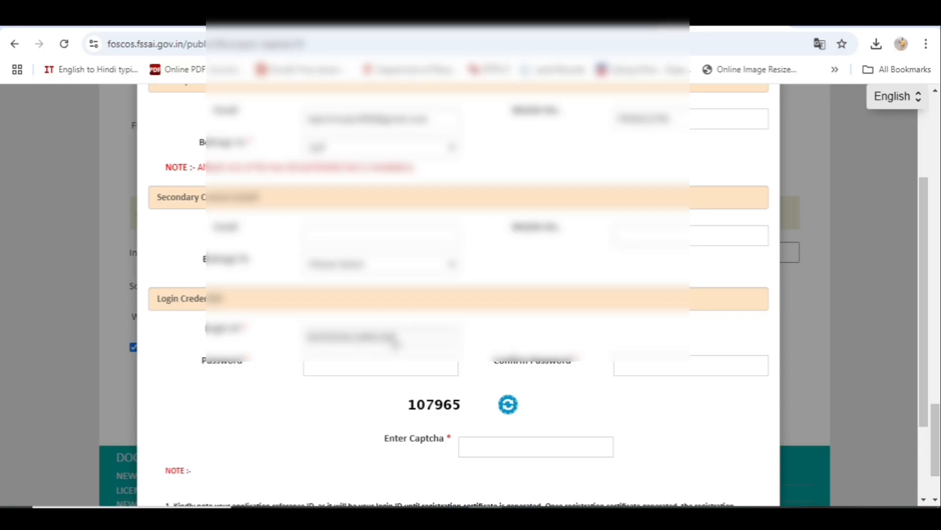
pyautogui.moveTo(402, 344); pyautogui.dragTo(306, 344)
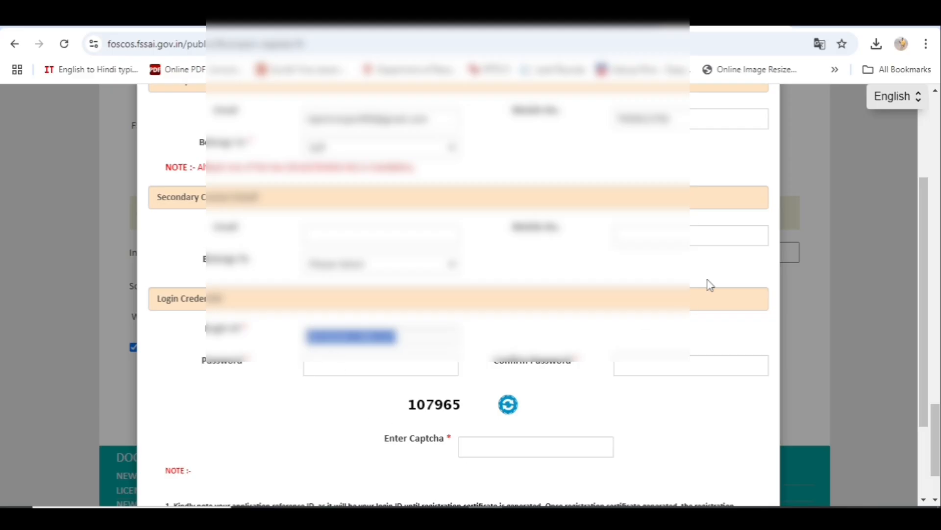
# - Enter and confirm the account password, refresh the captcha and type its code
pyautogui.click(339, 367)
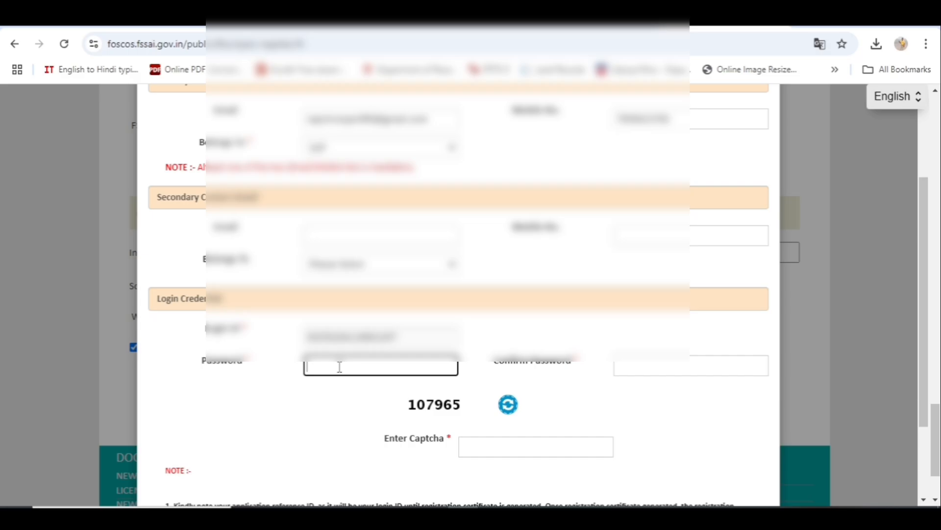
pyautogui.write('•')
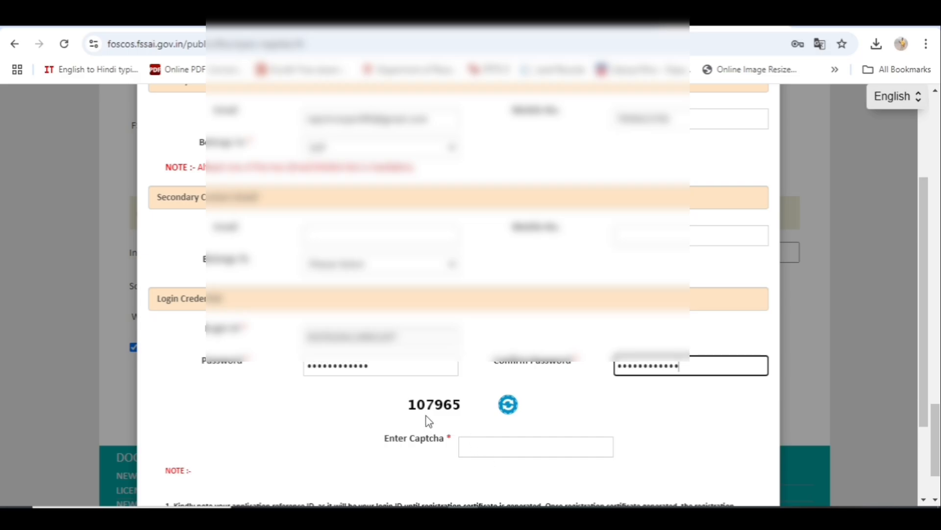
pyautogui.click(511, 413)
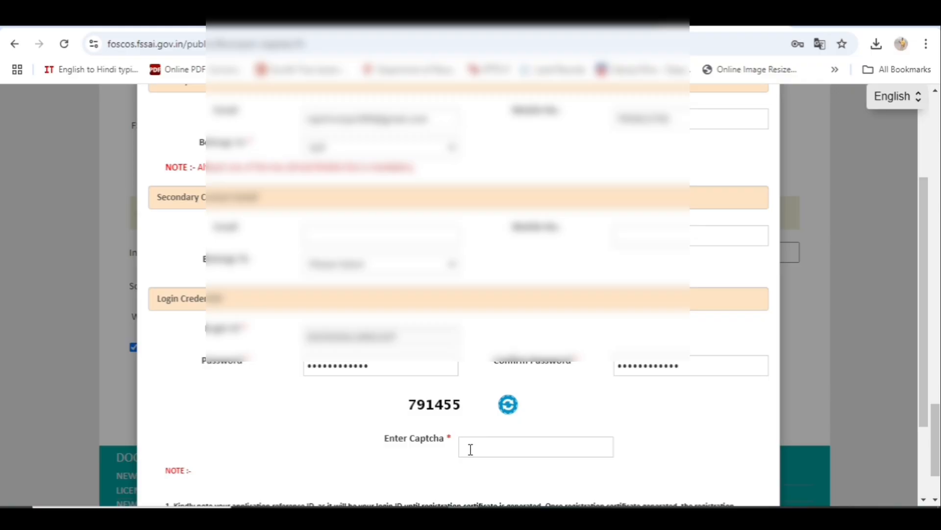
pyautogui.click(470, 450)
pyautogui.moveTo(463, 507)
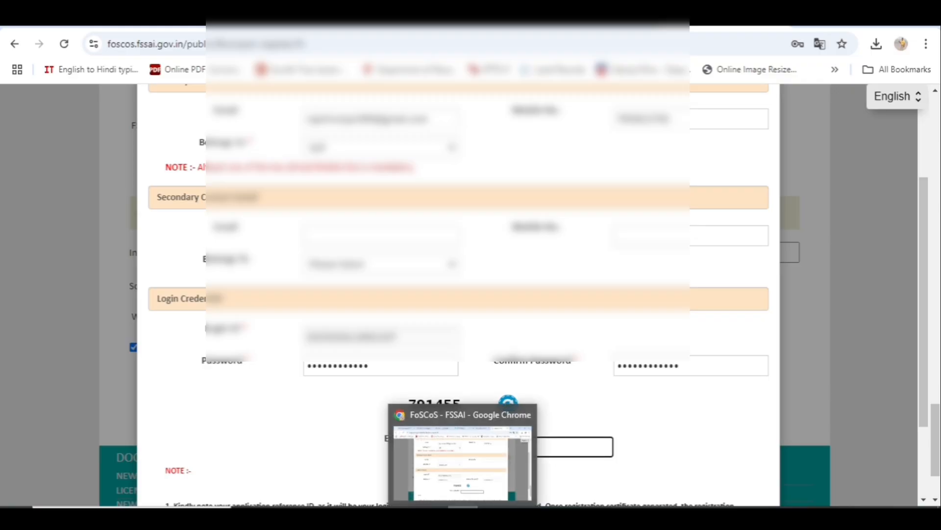
pyautogui.scroll(-3, 463, 441)
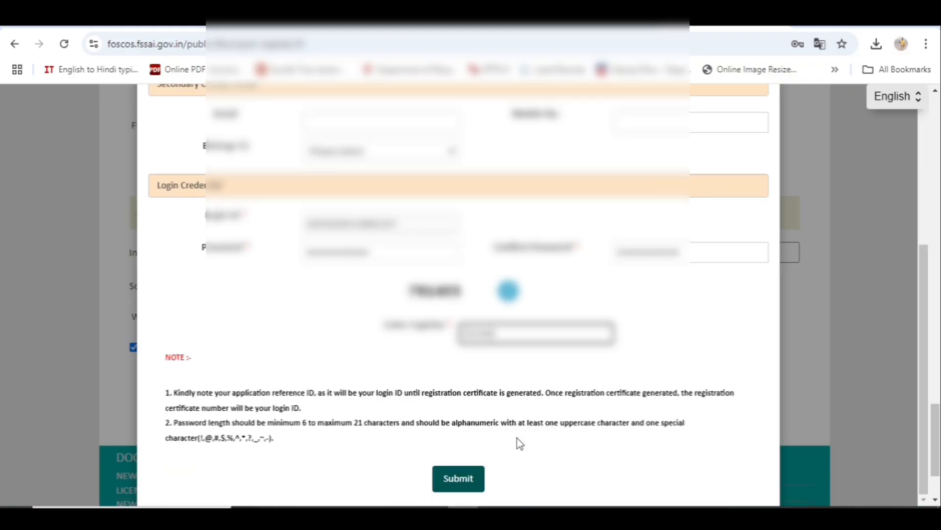
# - Submit the sign-up, confirm it with the received verification code, and acknowledge the success message
pyautogui.click(462, 483)
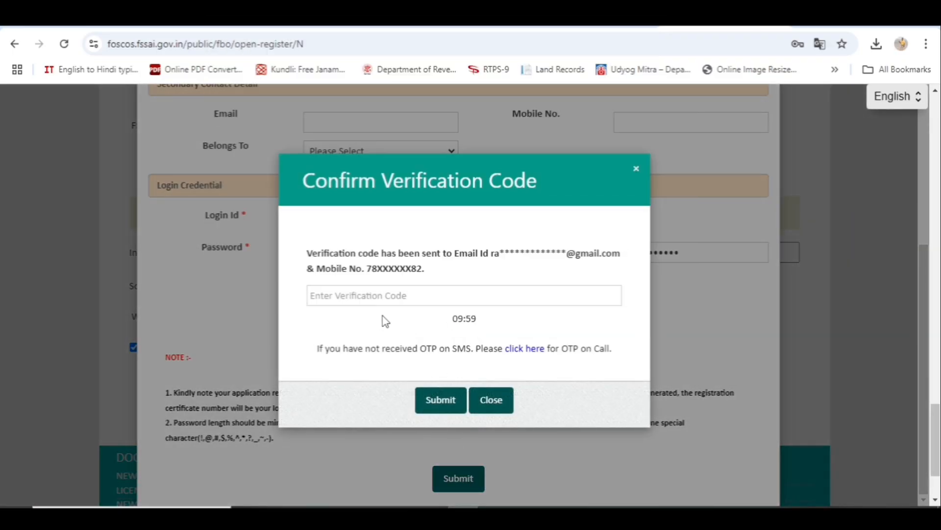
pyautogui.click(355, 295)
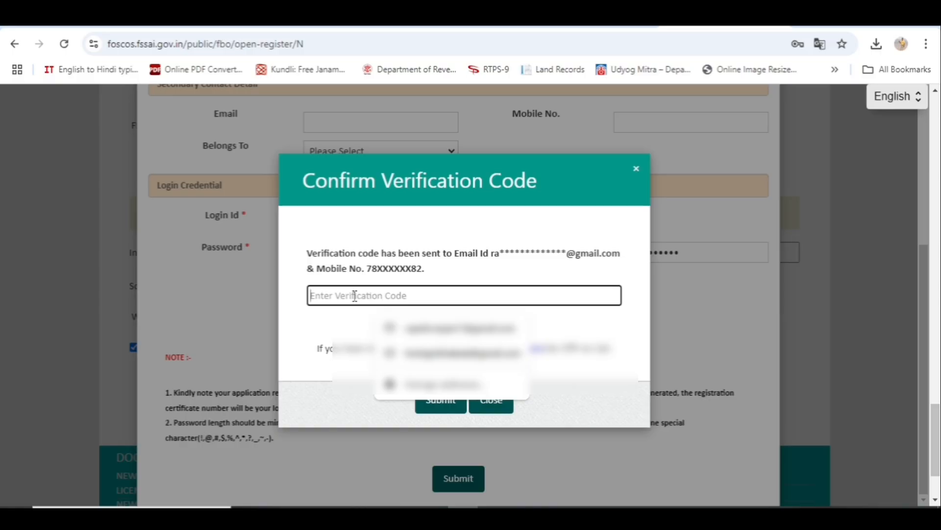
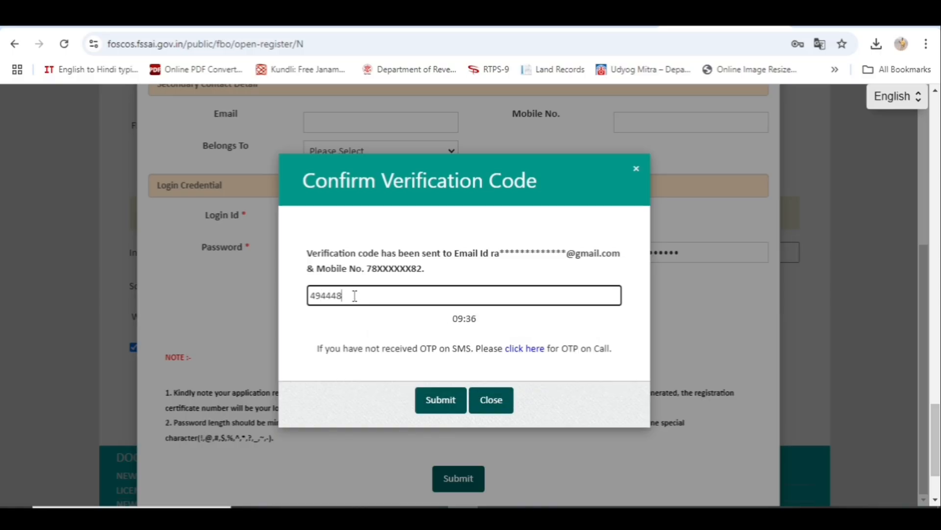
pyautogui.click(444, 405)
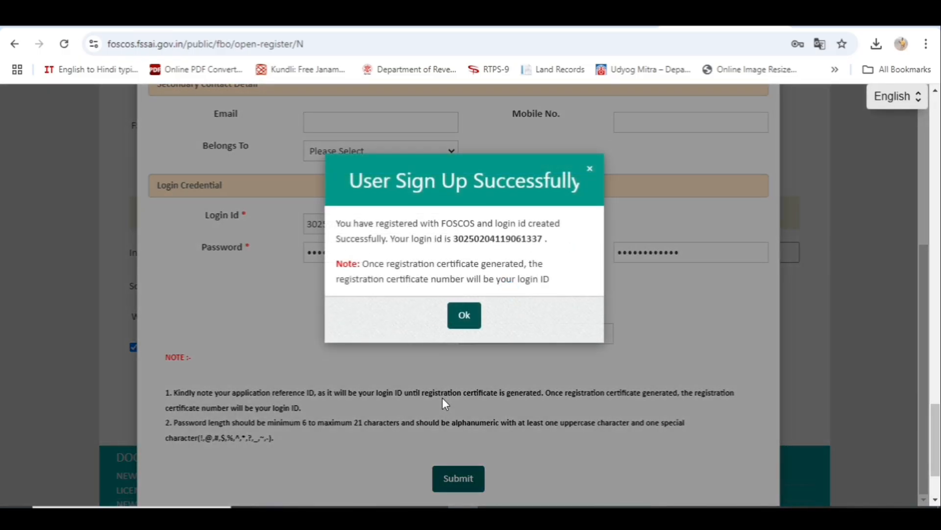
pyautogui.click(467, 319)
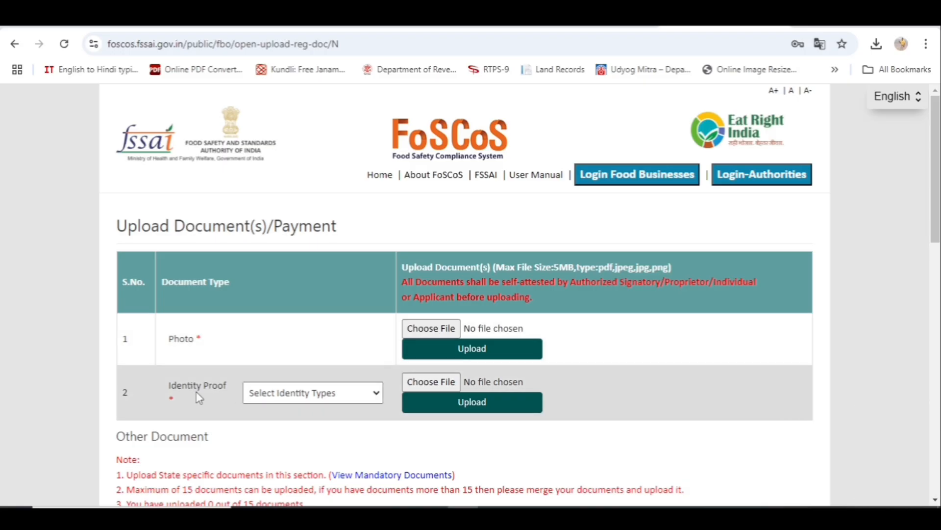
# - Set Identity Proof to Aadhar Card with aadhar 1.jpeg, and check the other document type options
pyautogui.click(376, 398)
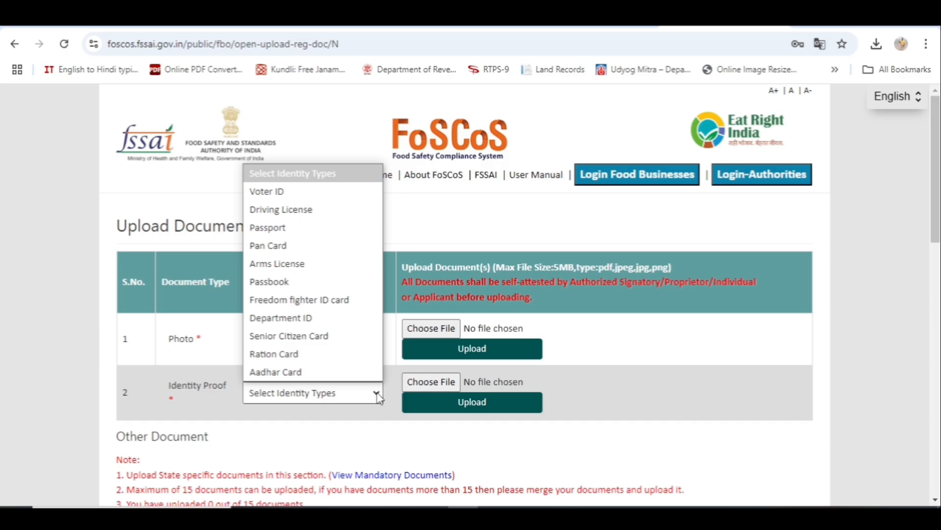
pyautogui.click(377, 398)
pyautogui.scroll(-4, 219, 399)
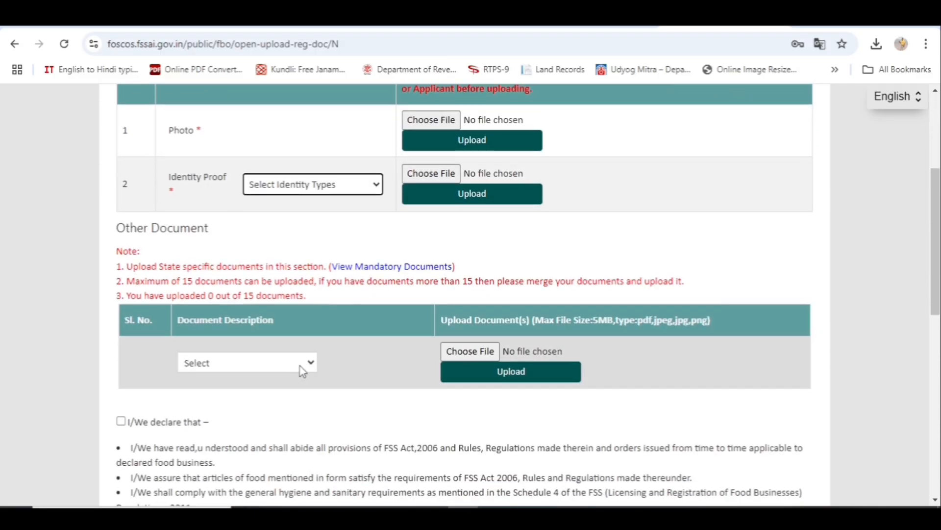
pyautogui.click(314, 365)
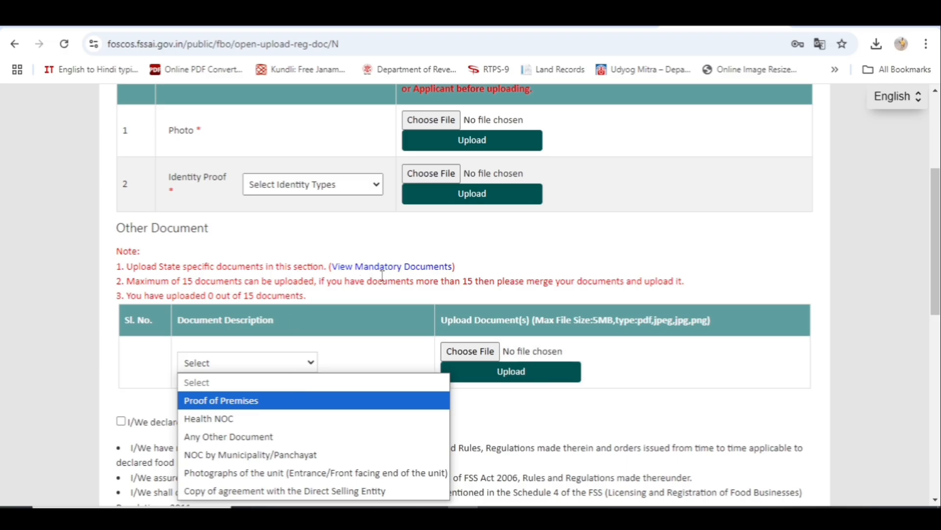
pyautogui.scroll(4, 383, 275)
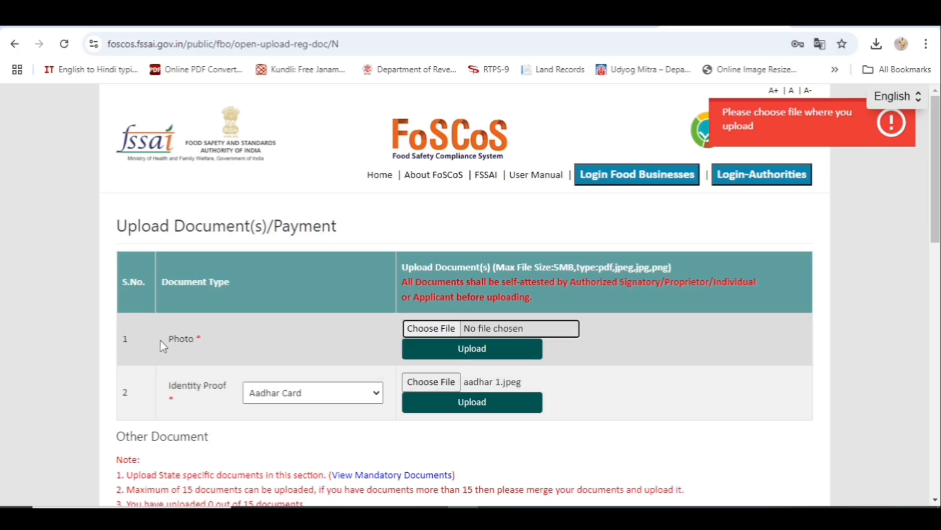
# - Attach photo.jpeg as the Photo and choose Proof of Premises as the other document type
pyautogui.click(435, 329)
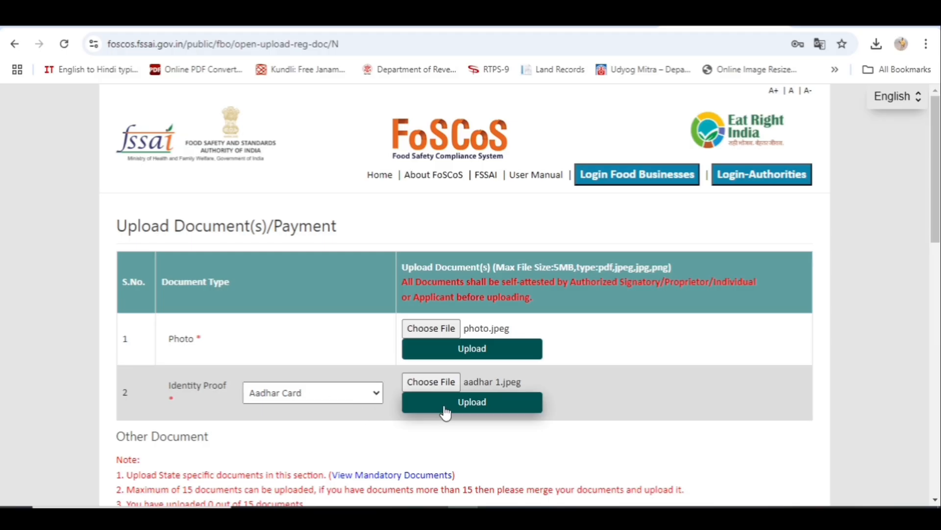
pyautogui.scroll(-1, 572, 413)
pyautogui.scroll(-4, 573, 412)
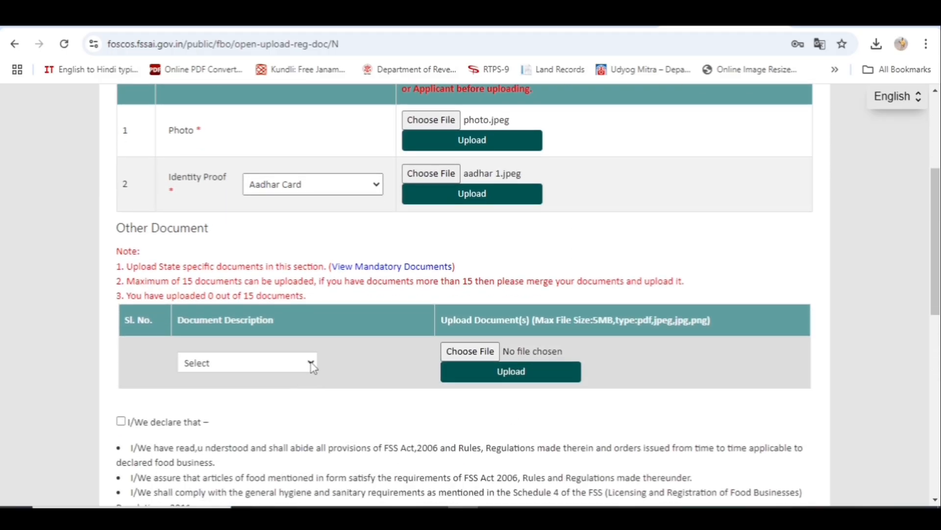
pyautogui.click(312, 363)
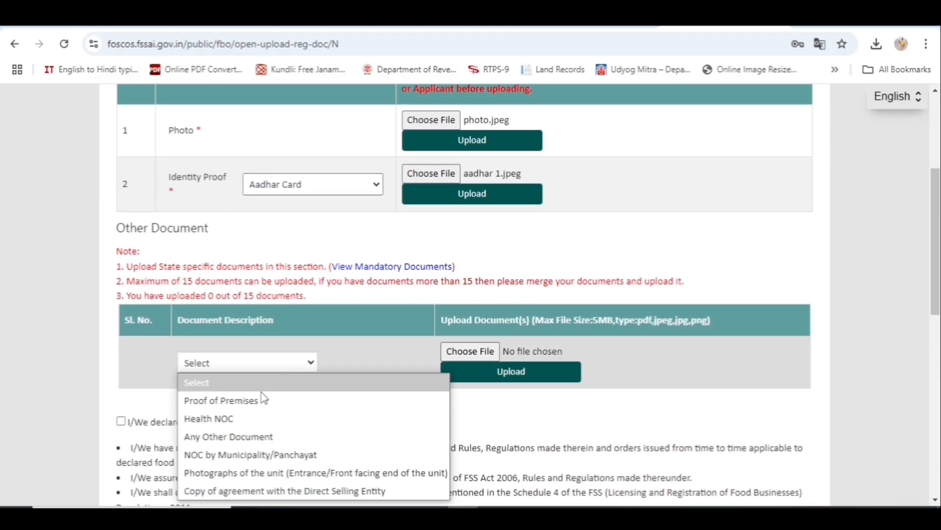
pyautogui.click(247, 408)
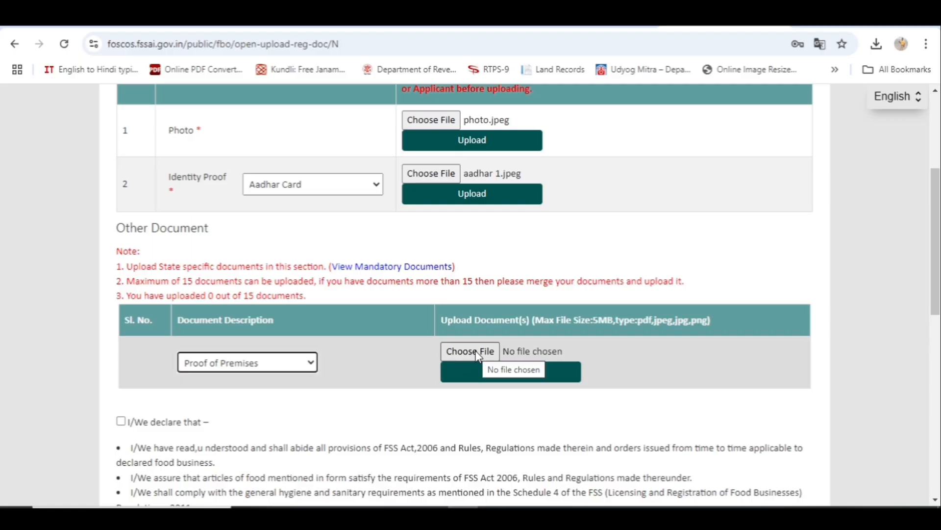
pyautogui.scroll(-7, 296, 332)
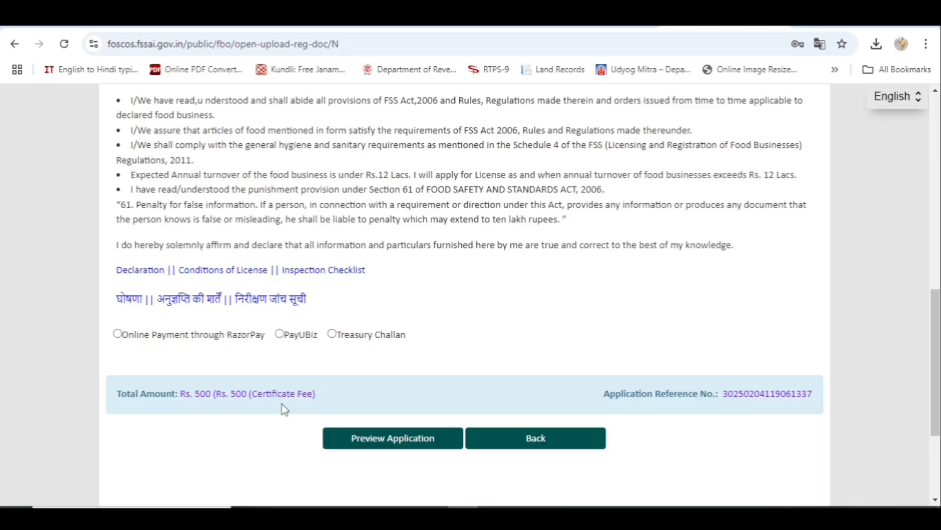
# - Choose Online Payment through RazorPay and read the Declaration document
pyautogui.click(118, 334)
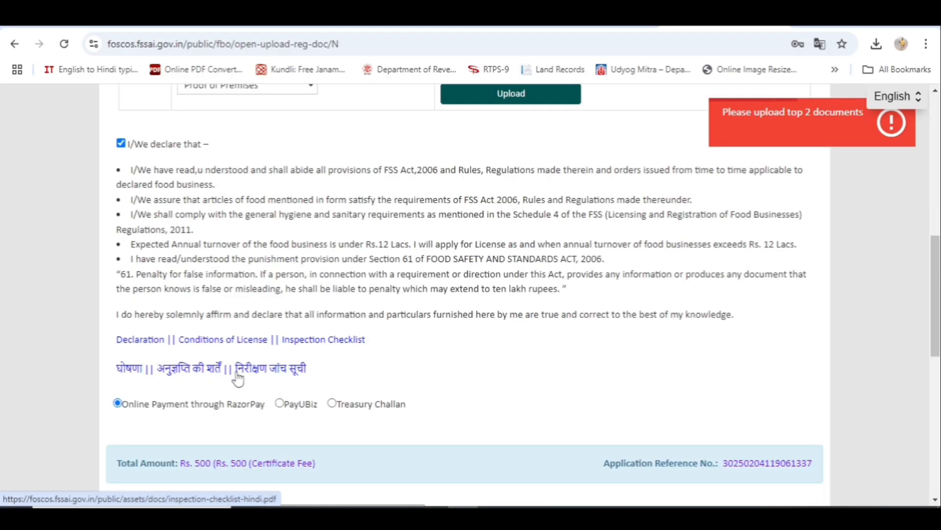
pyautogui.click(143, 343)
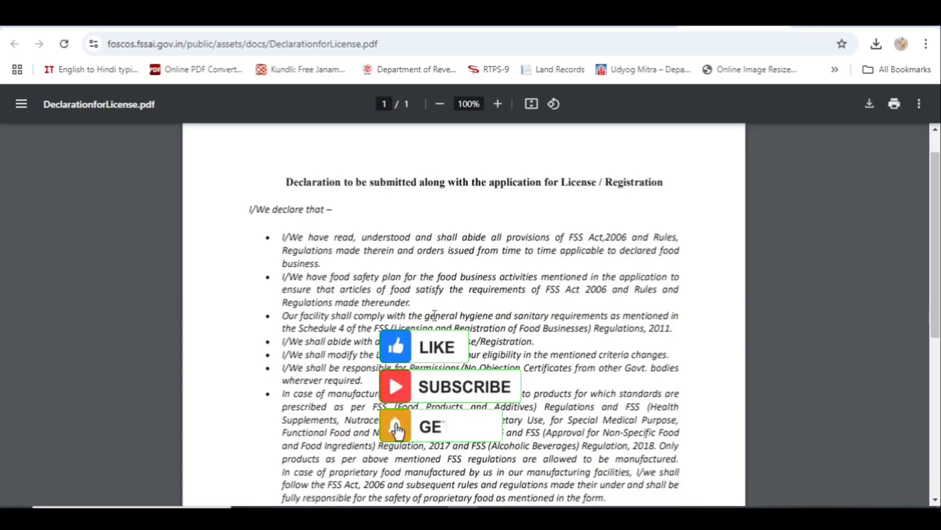
pyautogui.scroll(-7, 434, 314)
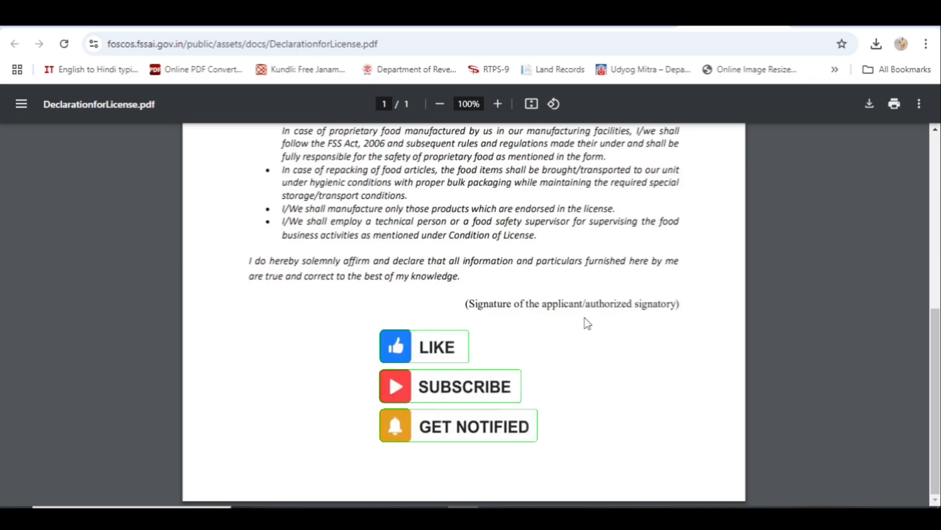
pyautogui.click(602, 21)
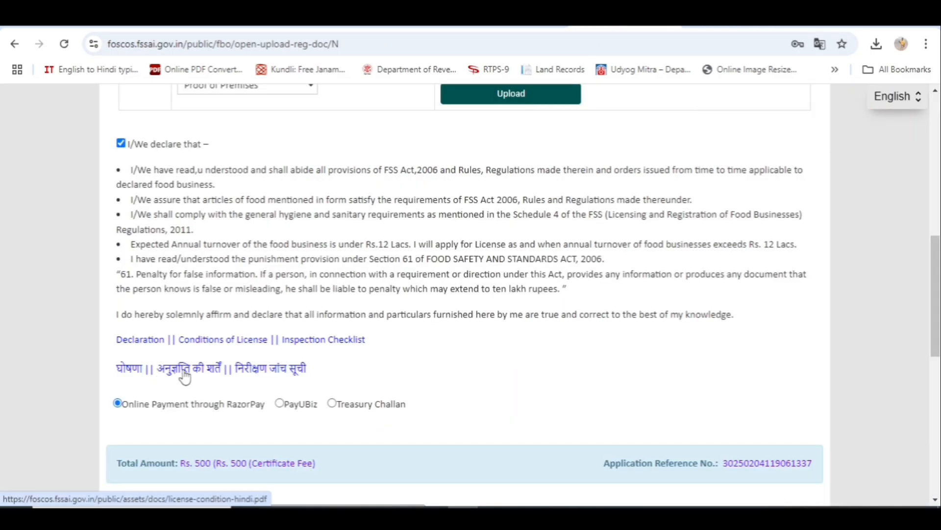
# - Review the two-page Conditions of License PDF, then close it to return to the form
pyautogui.click(220, 345)
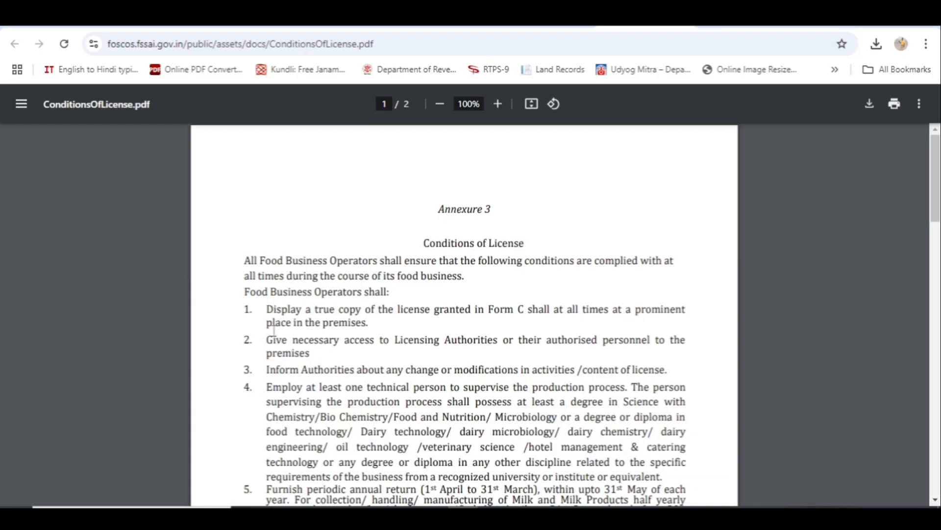
pyautogui.scroll(-20, 408, 320)
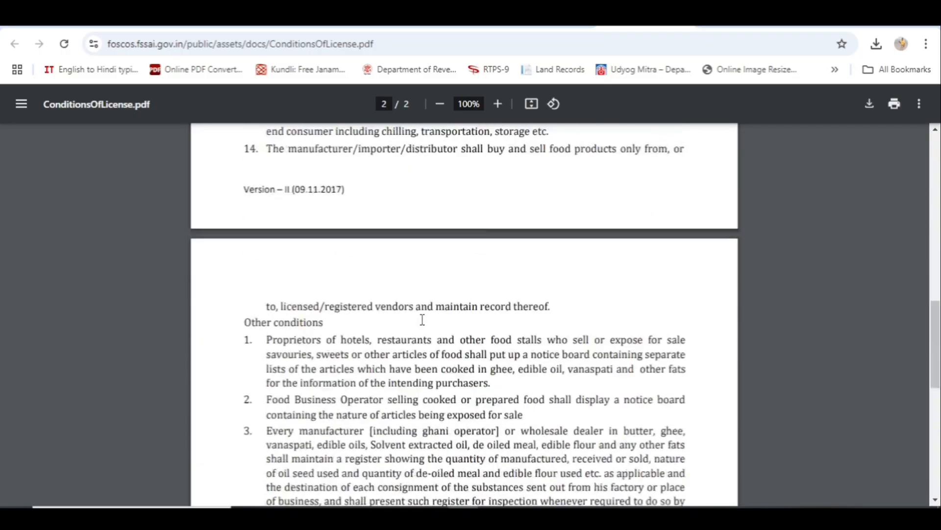
pyautogui.scroll(-3, 423, 319)
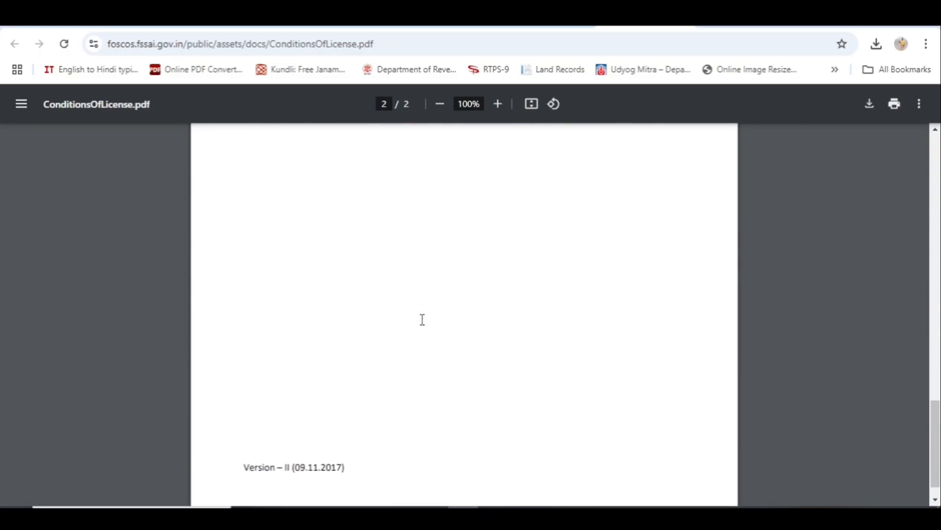
pyautogui.scroll(8, 422, 320)
pyautogui.scroll(10, 423, 320)
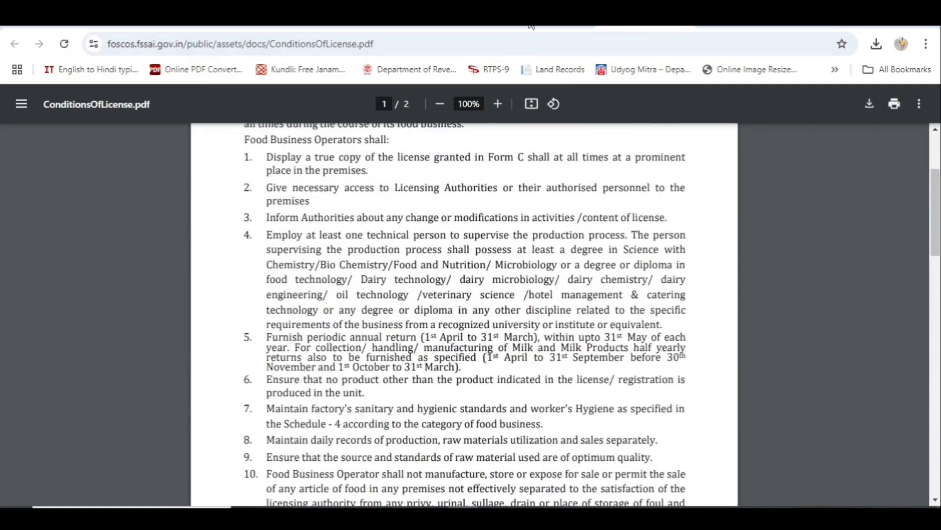
pyautogui.hotkey('ctrl', 'w')
pyautogui.scroll(-3, 408, 410)
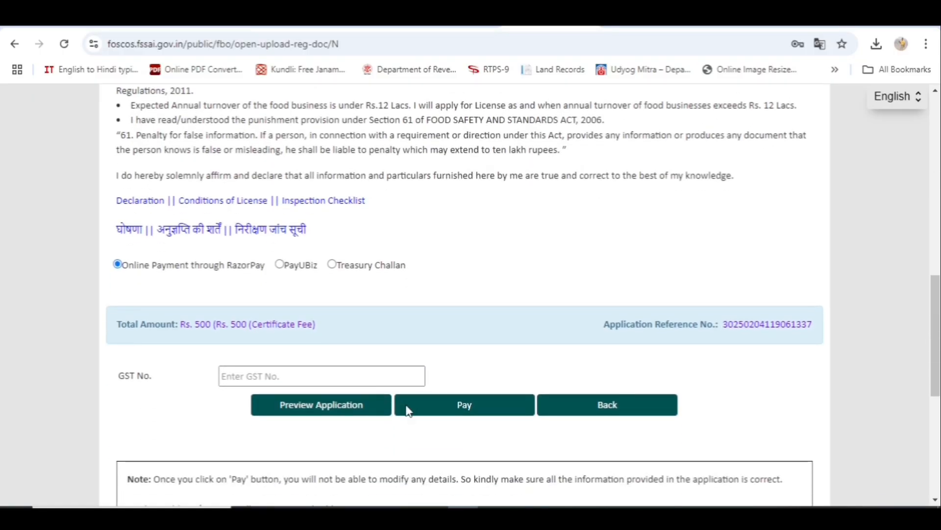